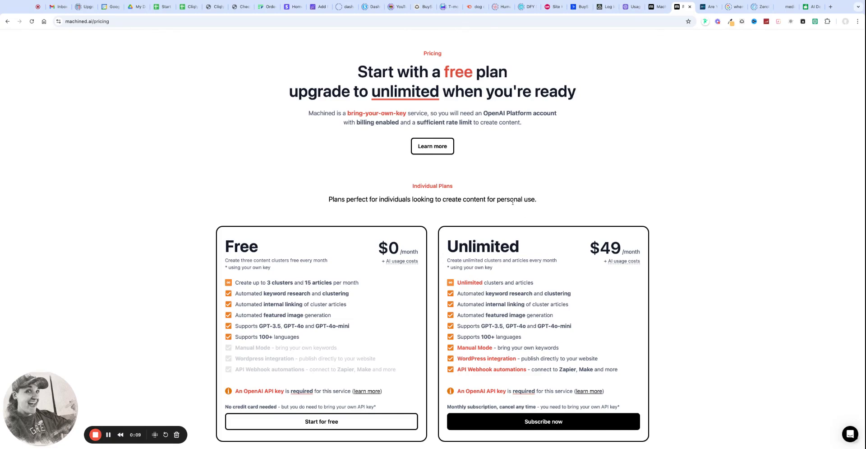
# - Highlight the pricing page notes that no credit card is needed but an OpenAI API key is required
pyautogui.scroll(2, 513, 202)
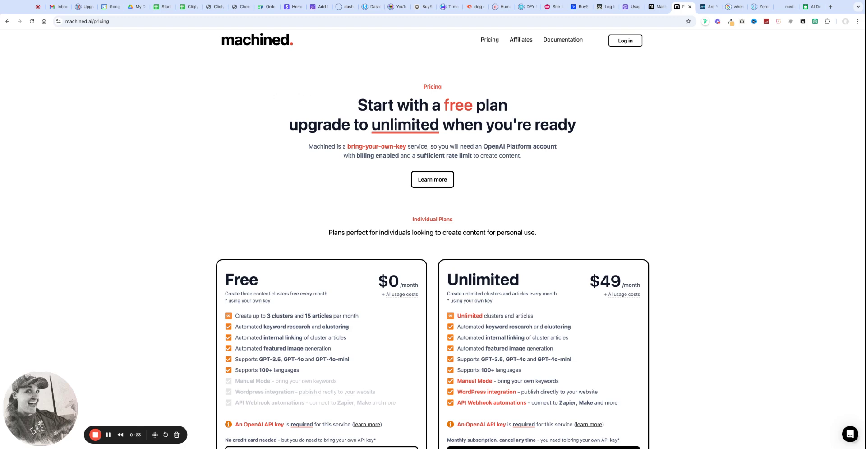
pyautogui.scroll(-3, 433, 238)
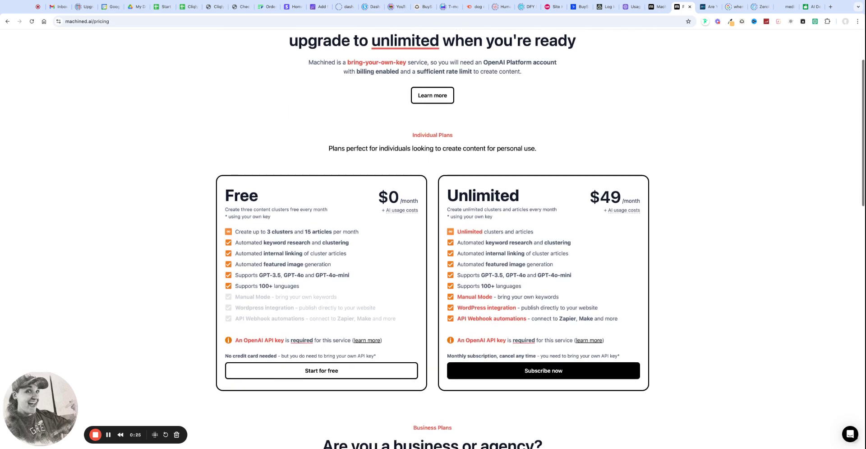
pyautogui.scroll(1, 432, 238)
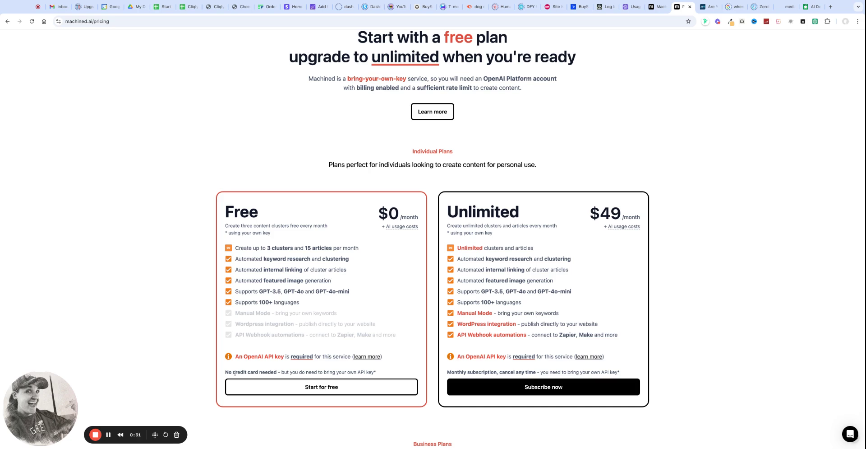
pyautogui.moveTo(238, 373); pyautogui.dragTo(373, 373)
pyautogui.click(292, 371)
pyautogui.moveTo(238, 357); pyautogui.dragTo(279, 357)
# - Show the OpenAI usage cost page: $8.82 monthly spend against a $120.00 September limit
pyautogui.click(632, 7)
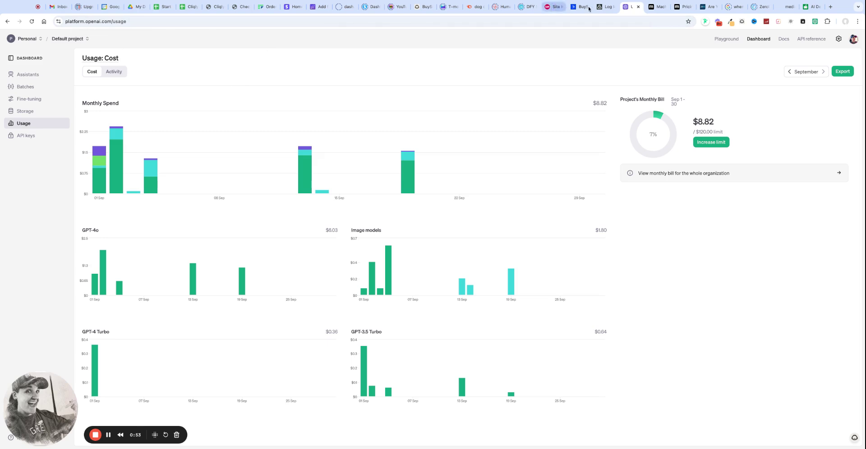
pyautogui.click(683, 7)
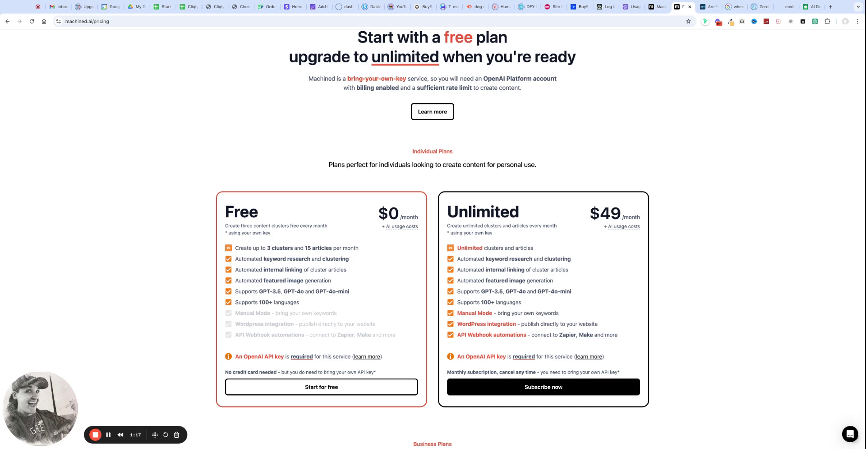
pyautogui.click(633, 8)
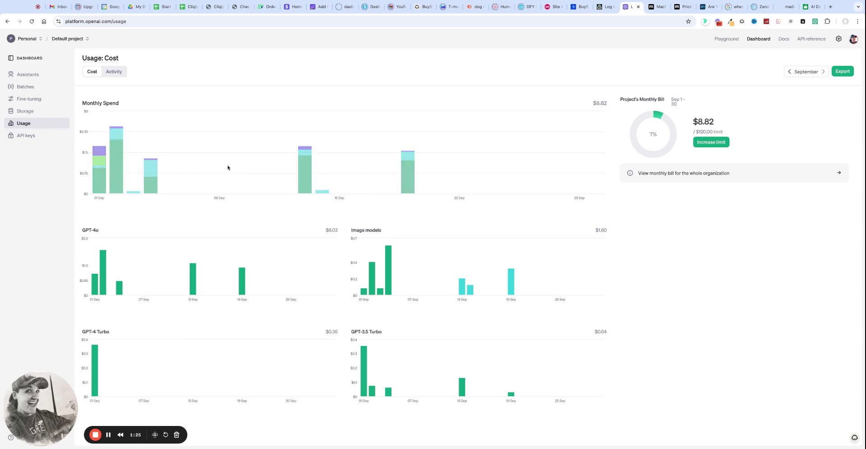
# - Check the $11.26 credit balance with auto recharge in Billing, then return to Machined pricing
pyautogui.click(839, 38)
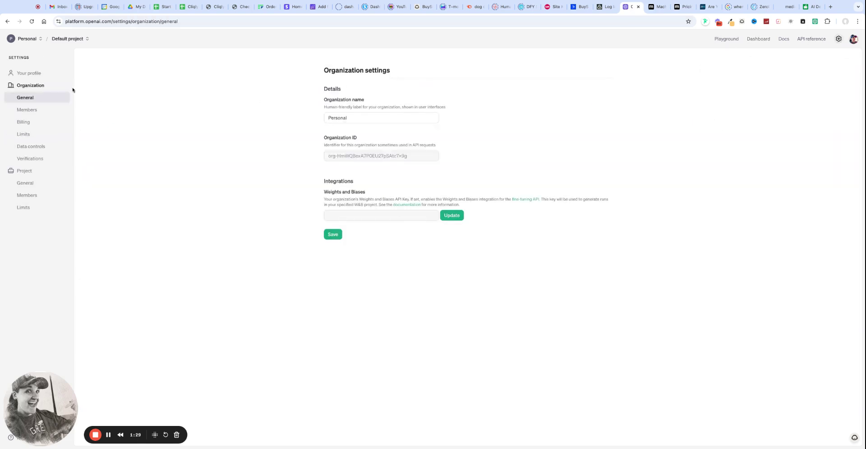
pyautogui.click(23, 122)
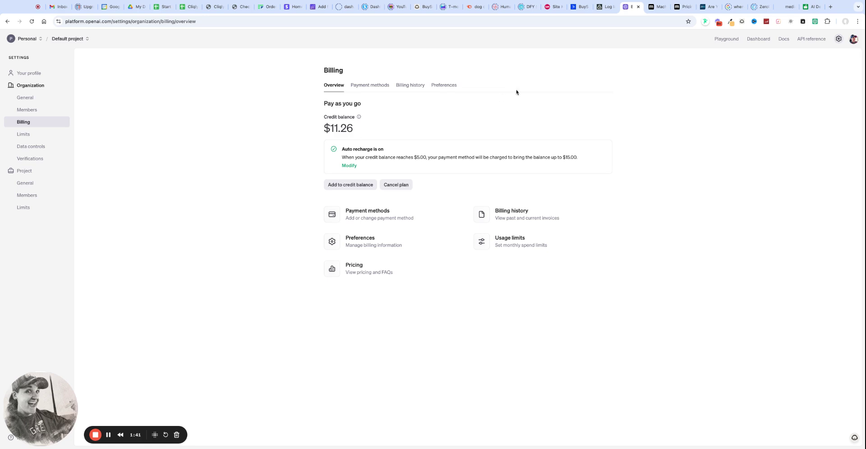
pyautogui.click(683, 7)
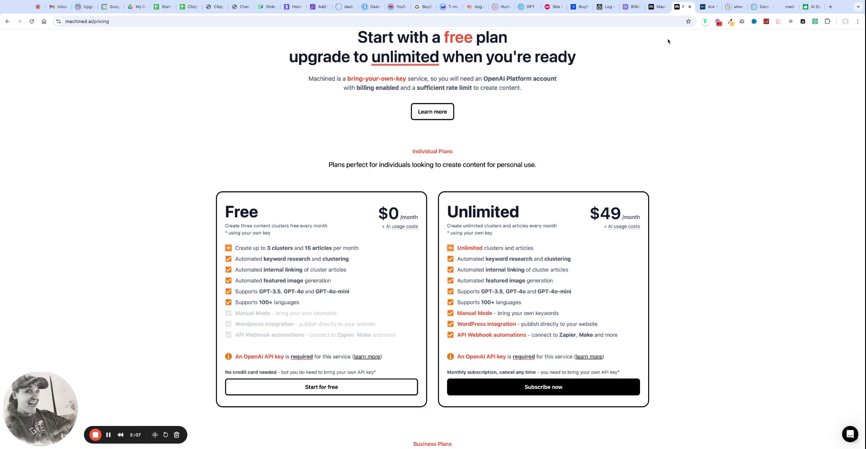
pyautogui.scroll(3, 659, 85)
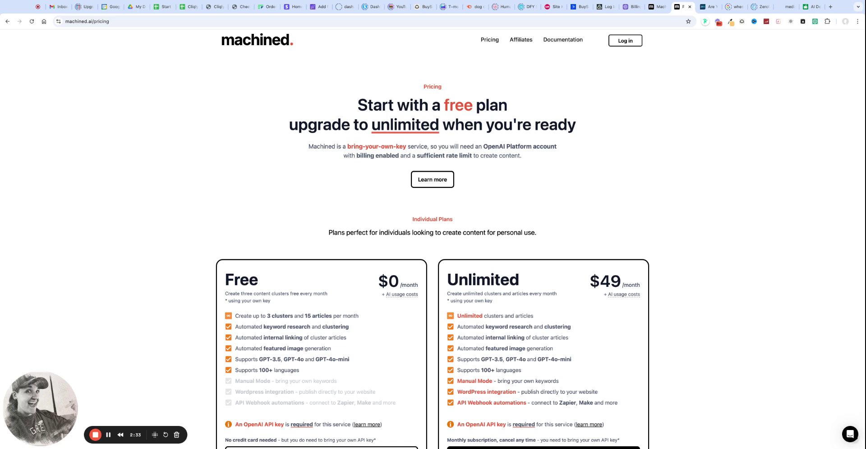
# - Open the PLR > PLR Digital Products cluster in Machined, then go back to the cluster list
pyautogui.click(658, 7)
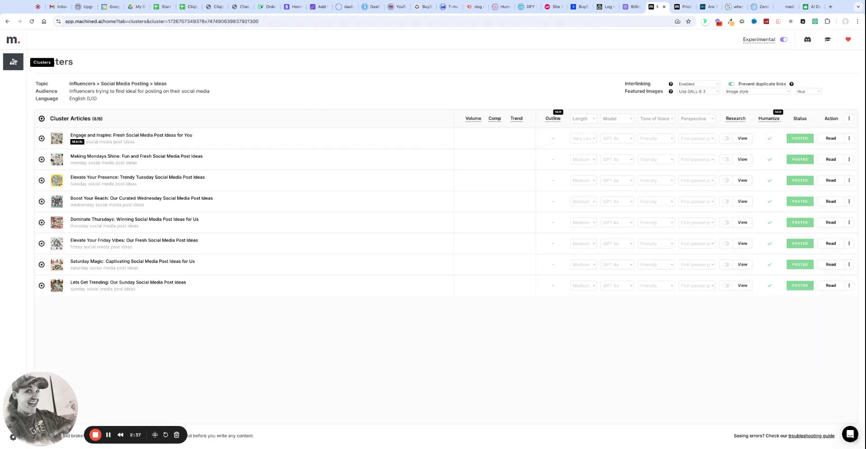
pyautogui.click(17, 65)
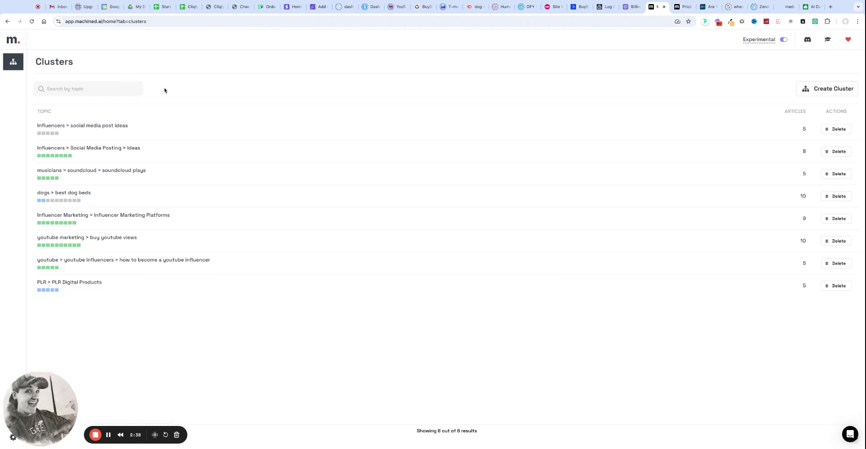
pyautogui.click(82, 283)
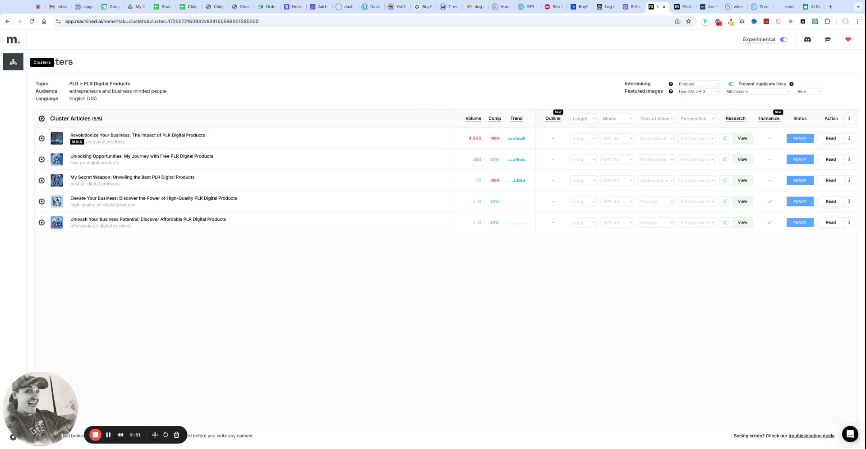
pyautogui.click(13, 62)
# - Start a new cluster and select its Topic field, then close the Create Cluster form unused
pyautogui.click(835, 89)
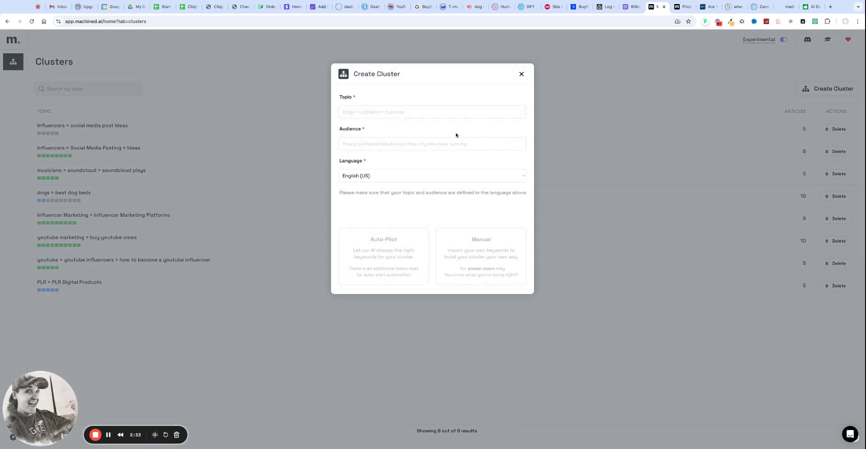
pyautogui.click(375, 113)
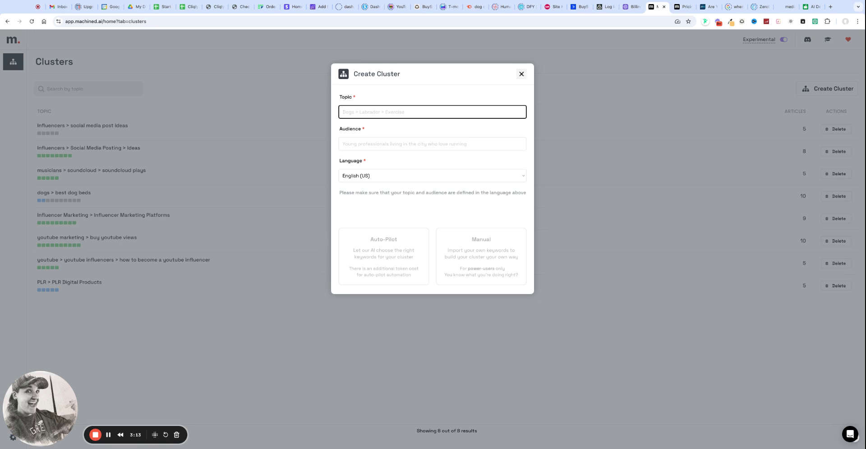
pyautogui.click(522, 73)
pyautogui.click(93, 285)
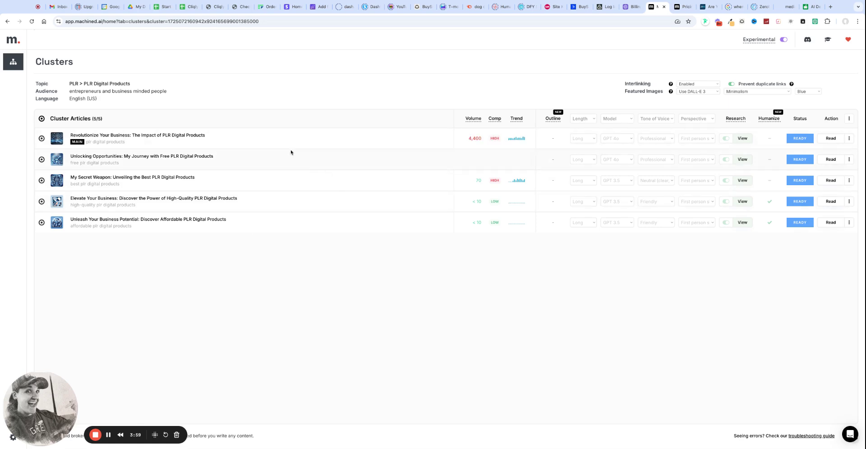
pyautogui.moveTo(753, 41)
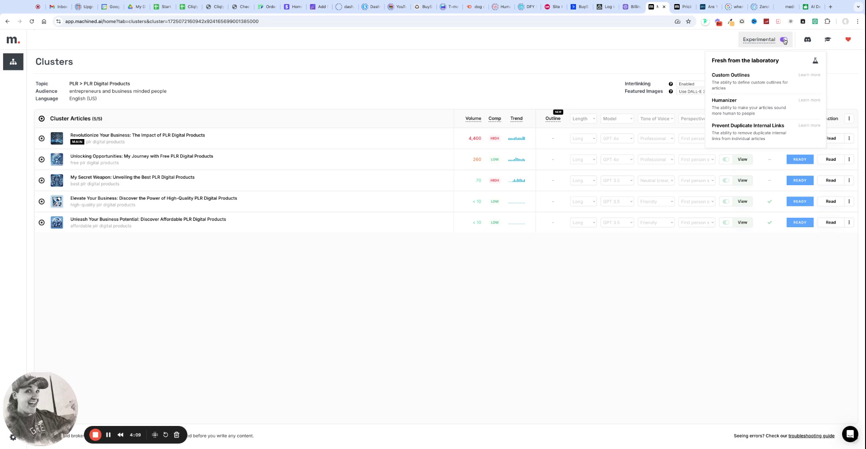
# - Enable Experimental features, revealing the Humanize and Research columns in the article table
pyautogui.click(785, 41)
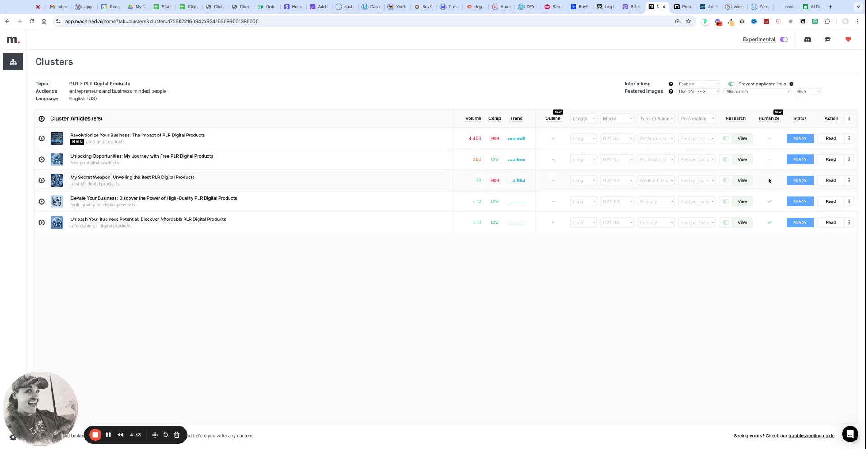
pyautogui.moveTo(774, 124)
pyautogui.moveTo(736, 118)
# - Read the Revolutionize Your Business PLR article from top to bottom, then close the preview
pyautogui.click(835, 142)
pyautogui.scroll(9, 560, 189)
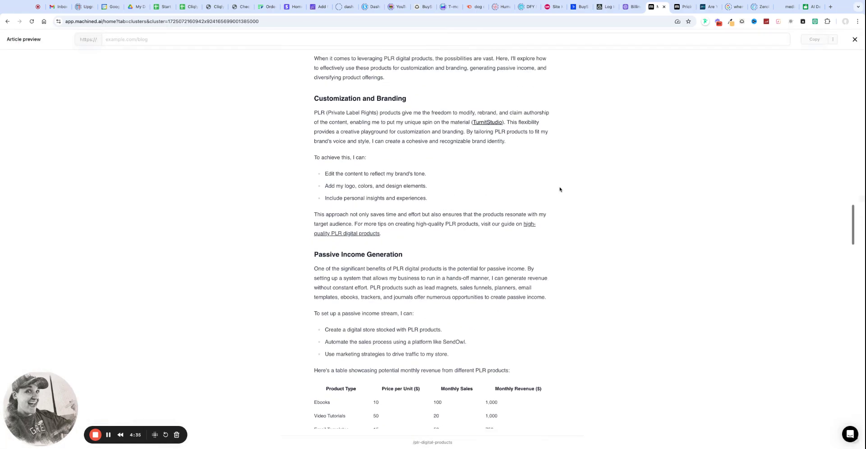
pyautogui.scroll(10, 560, 190)
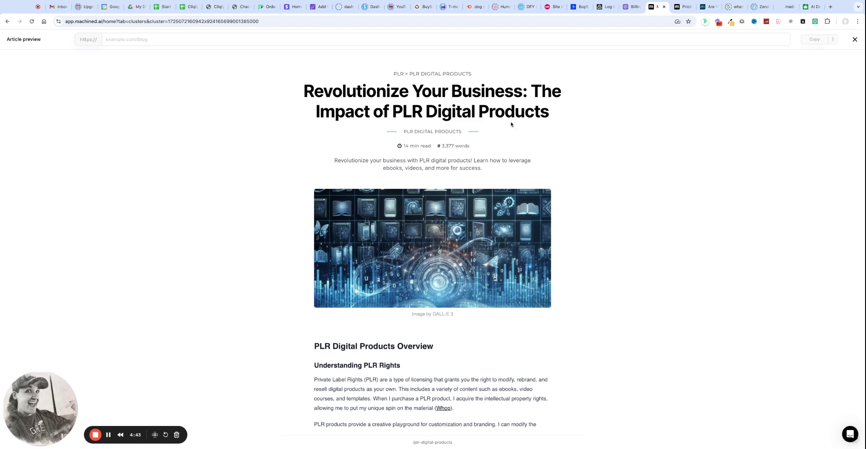
pyautogui.scroll(-1, 575, 138)
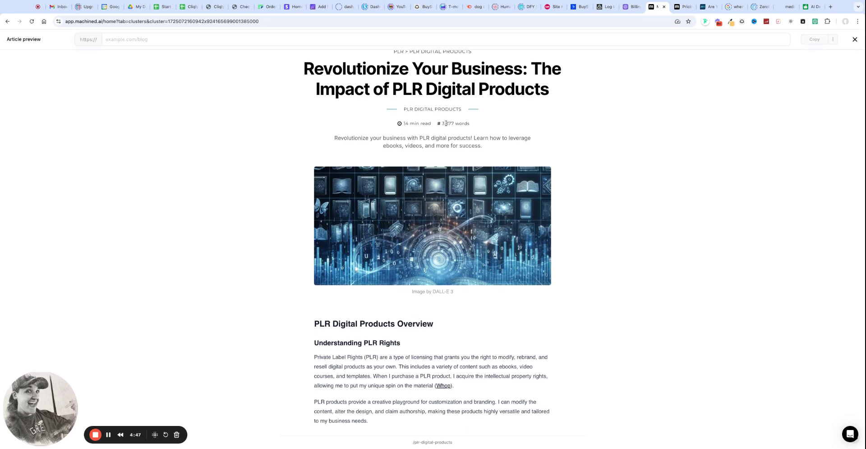
pyautogui.scroll(-10, 495, 134)
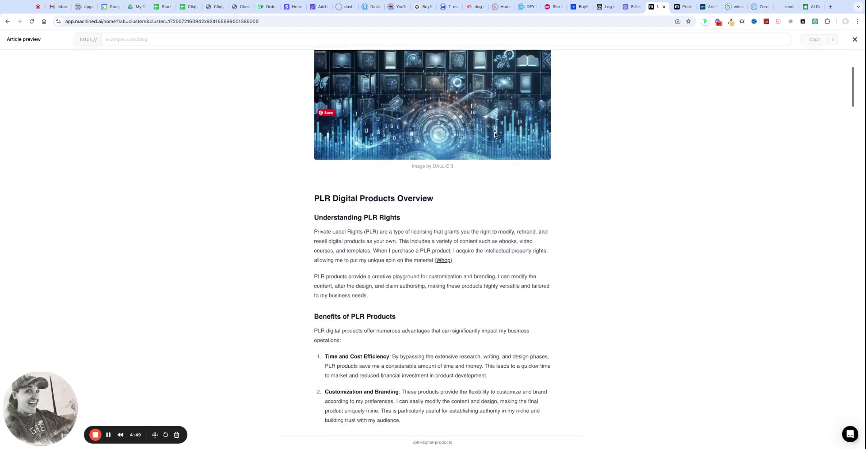
pyautogui.scroll(-20, 432, 244)
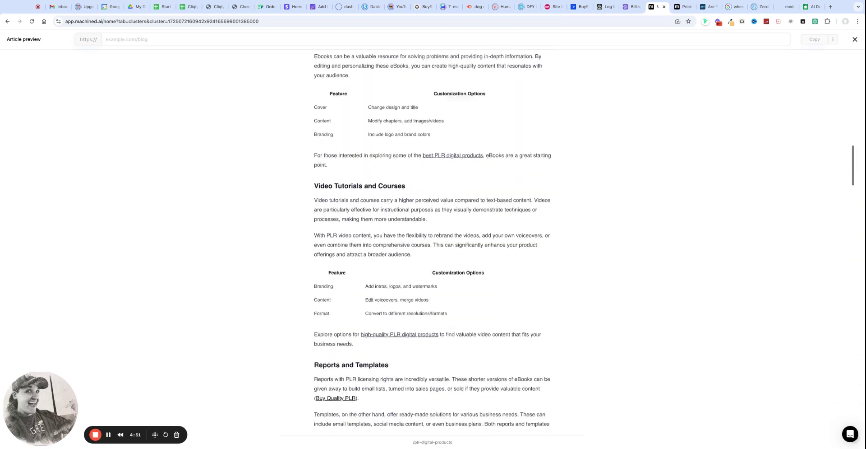
pyautogui.scroll(-20, 432, 243)
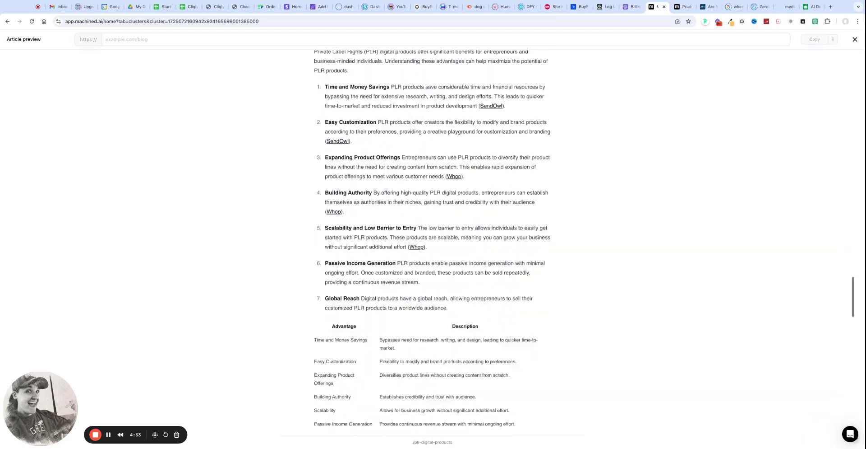
pyautogui.scroll(20, 570, 95)
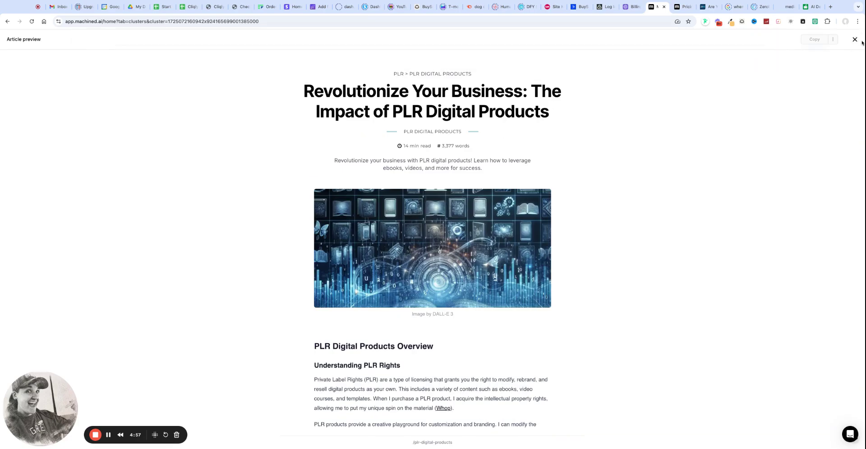
pyautogui.press('Escape')
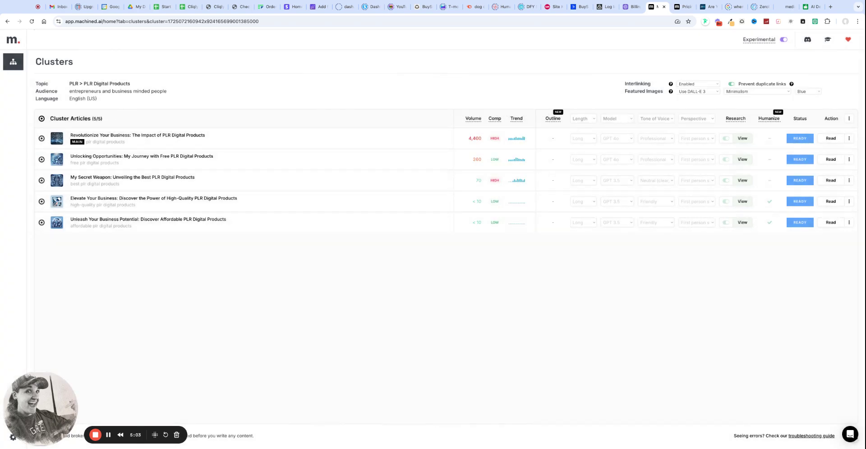
pyautogui.click(832, 159)
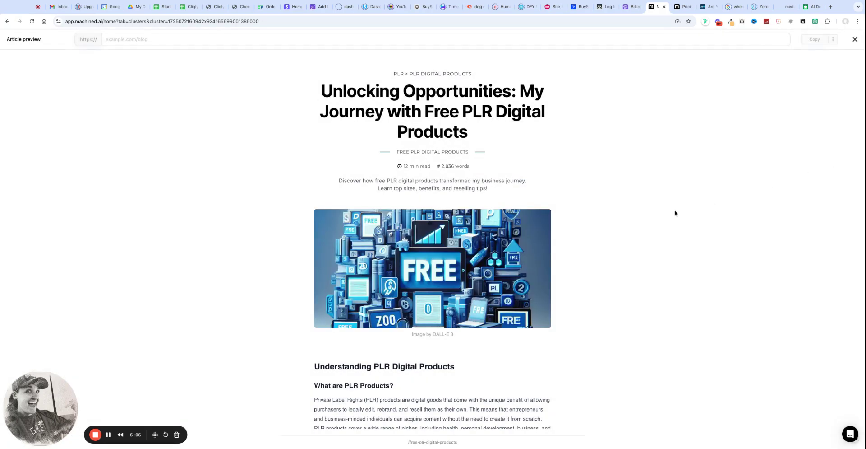
pyautogui.scroll(-20, 675, 210)
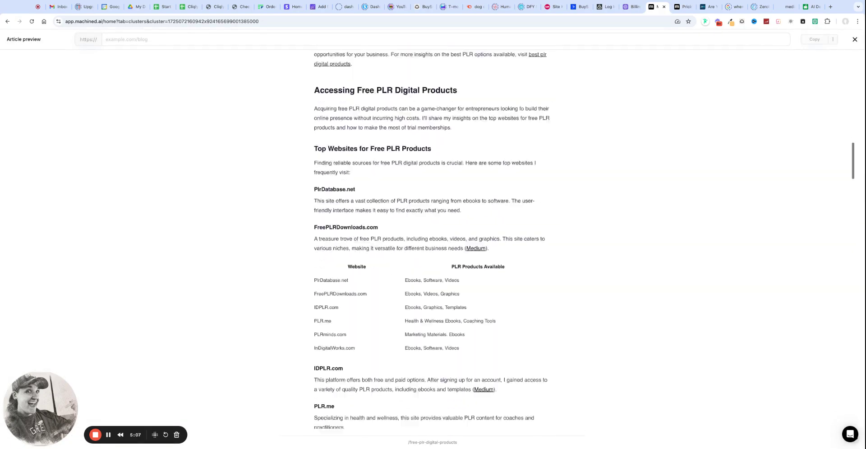
pyautogui.scroll(-15, 432, 244)
pyautogui.scroll(20, 432, 244)
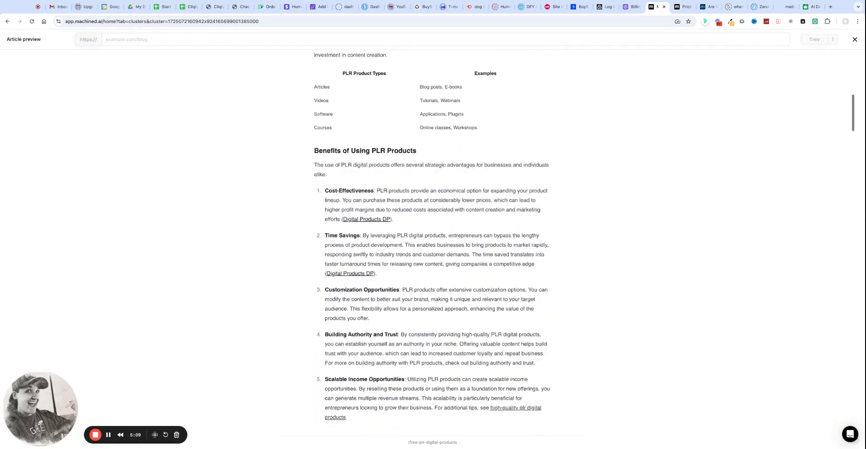
pyautogui.scroll(5, 432, 243)
pyautogui.click(855, 39)
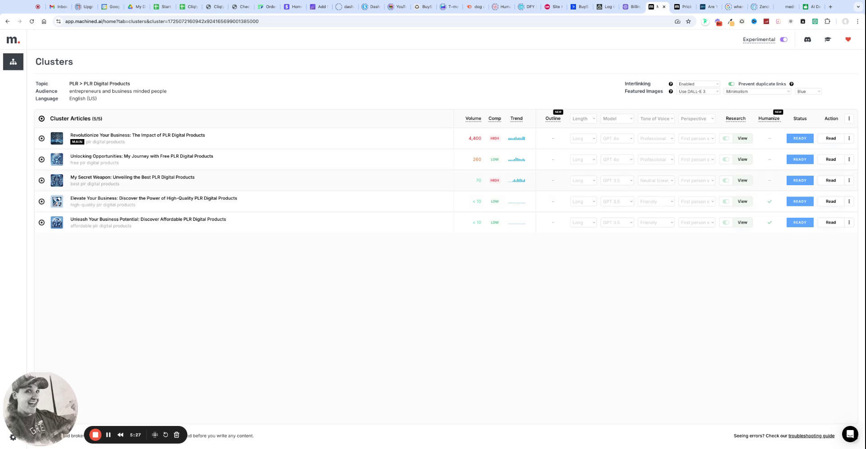
# - Go back to the 8-cluster list and start a new cluster
pyautogui.click(13, 64)
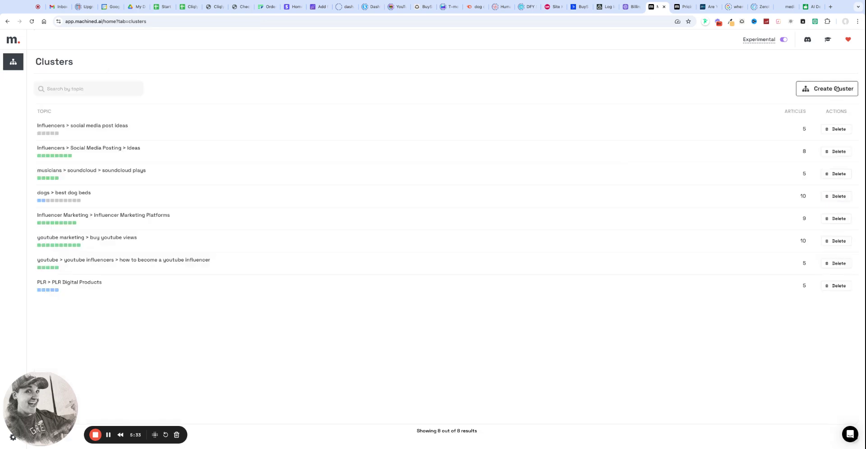
pyautogui.click(837, 88)
# - Enter topic 'dogs > dog costumes >haalloween costumes' and audience 'people looking to find halloween costumes for their dog'
pyautogui.click(381, 112)
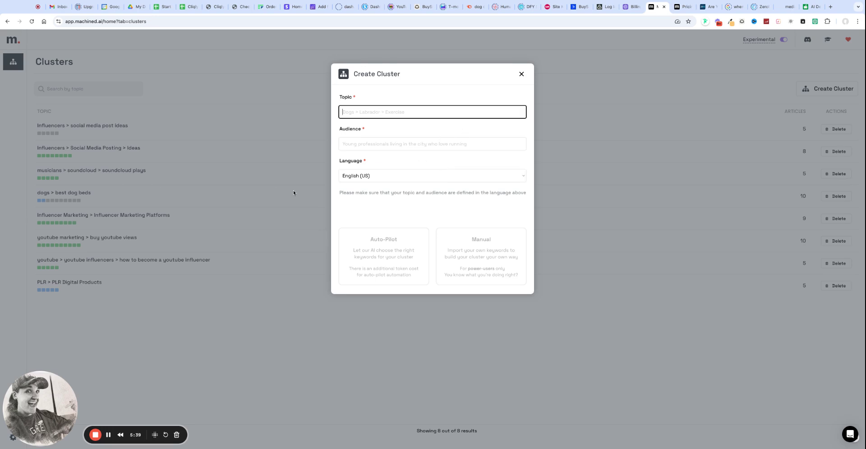
pyautogui.write('dogs > dog costumes >haalloween costumes')
pyautogui.click(382, 145)
pyautogui.write('people ')
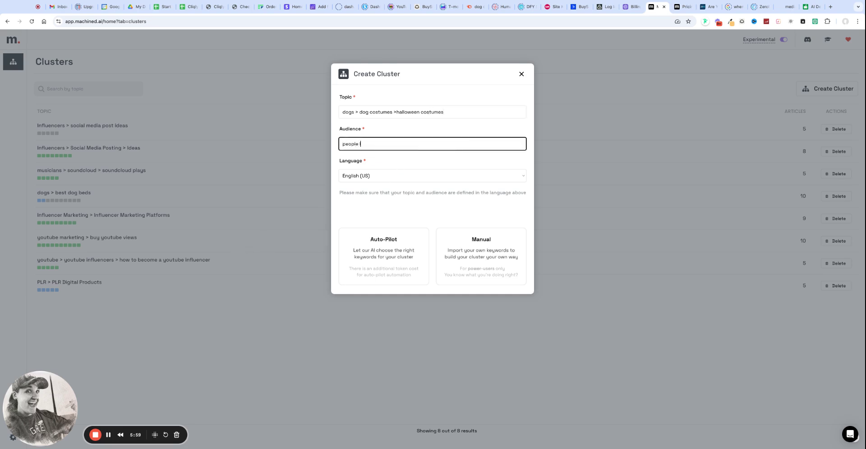
pyautogui.write('looking to find halloween costumes for their dog')
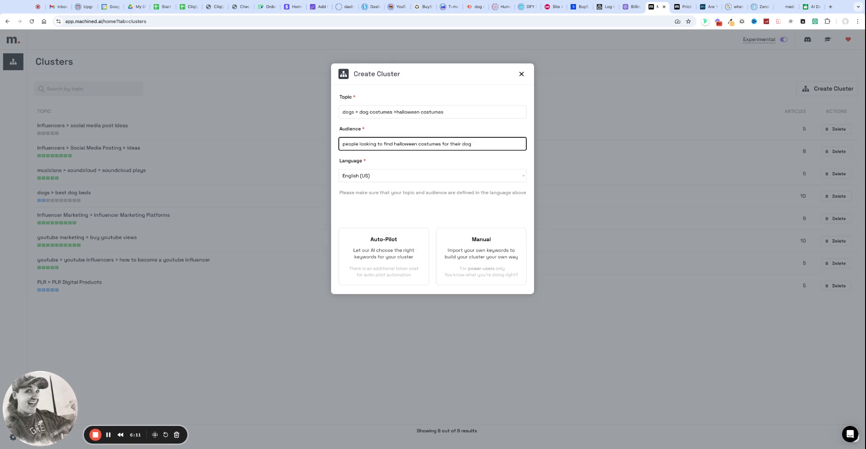
# - Choose Auto-Pilot keyword selection with the research region set to United States
pyautogui.click(402, 257)
pyautogui.click(354, 171)
pyautogui.click(351, 161)
# - Generate a Small five-article cluster headed by the 40,500-volume 'Scarily Stylish' main article
pyautogui.click(371, 253)
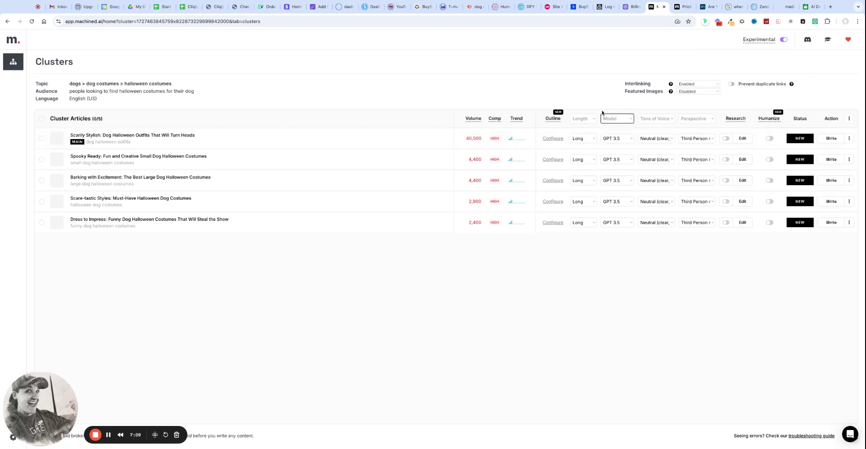
# - Turn on duplicate-link prevention and set featured images to DALL-E 3 in Gold
pyautogui.moveTo(767, 56)
pyautogui.click(731, 85)
pyautogui.click(693, 92)
pyautogui.click(706, 110)
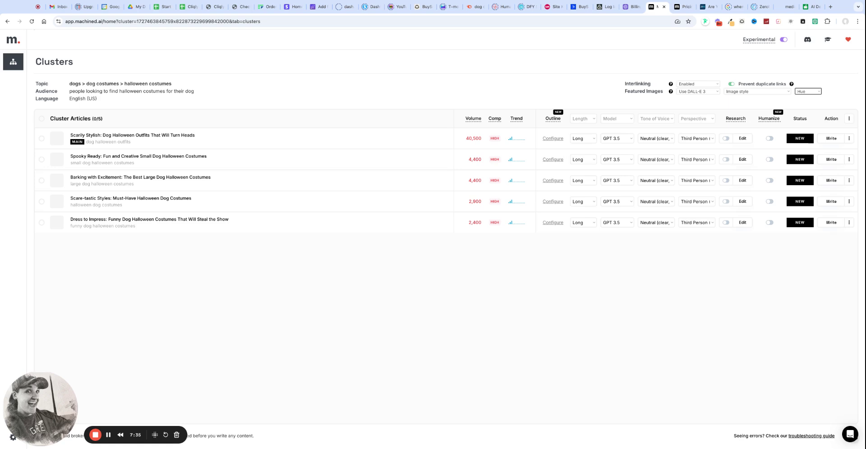
pyautogui.click(793, 208)
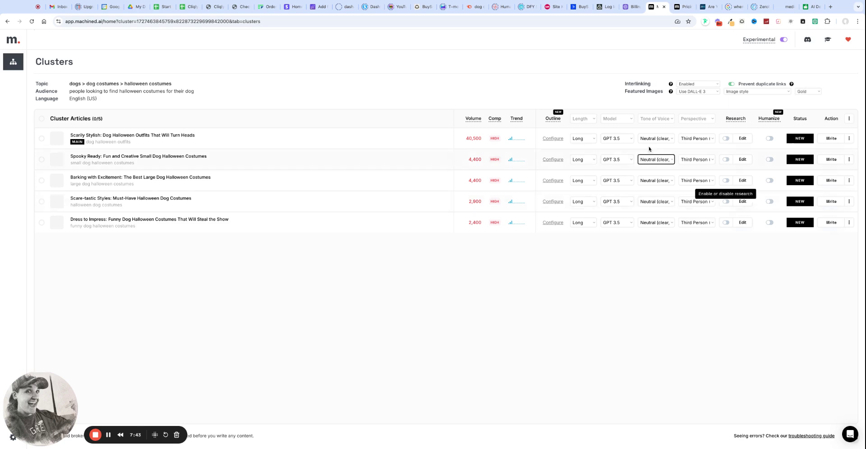
# - Set all articles to Friendly tone and GPT 4o, and make the main article Very Long
pyautogui.moveTo(564, 129)
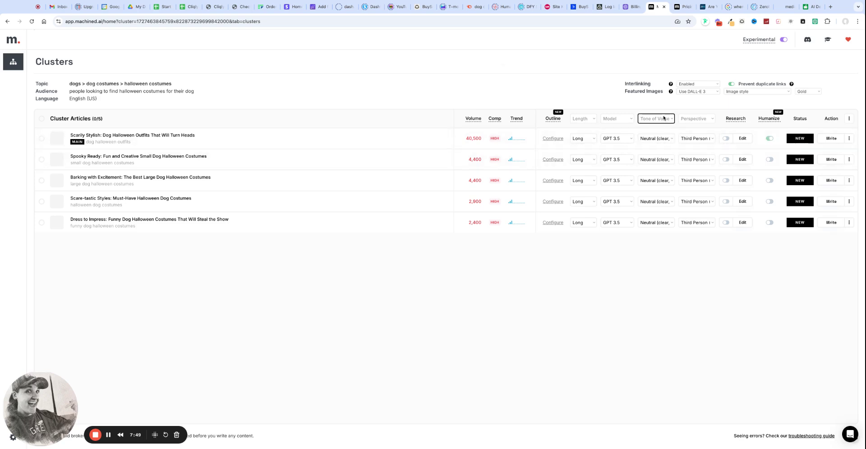
pyautogui.click(643, 117)
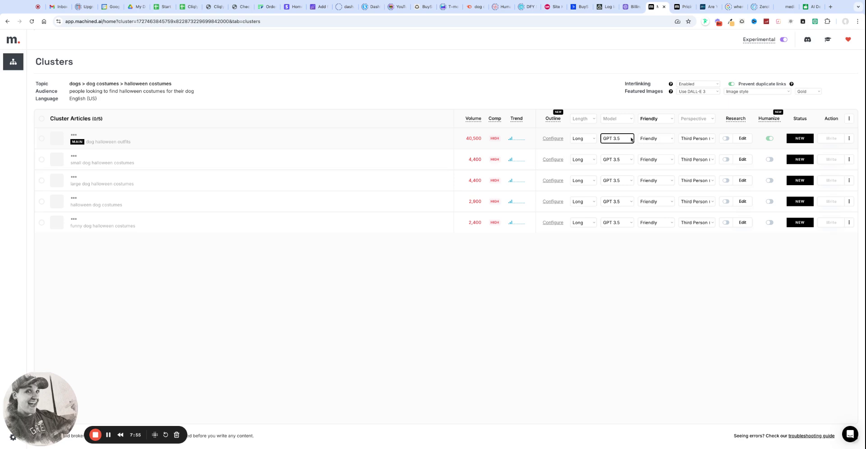
pyautogui.click(620, 120)
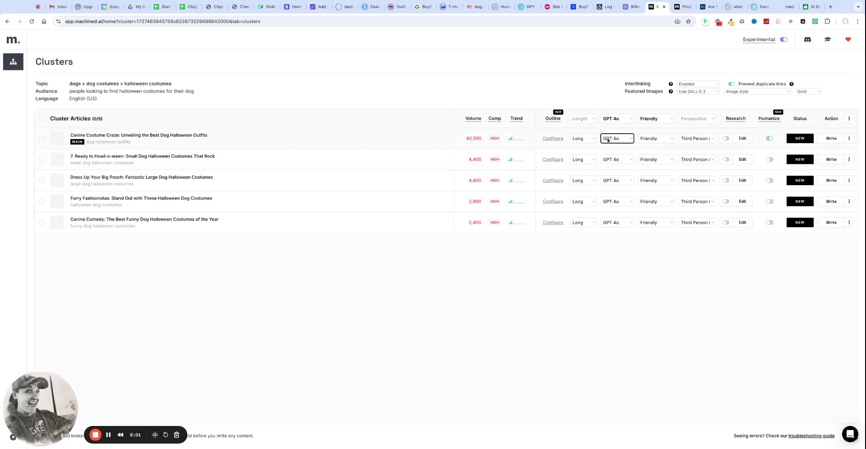
pyautogui.click(585, 139)
pyautogui.click(589, 179)
pyautogui.moveTo(741, 124)
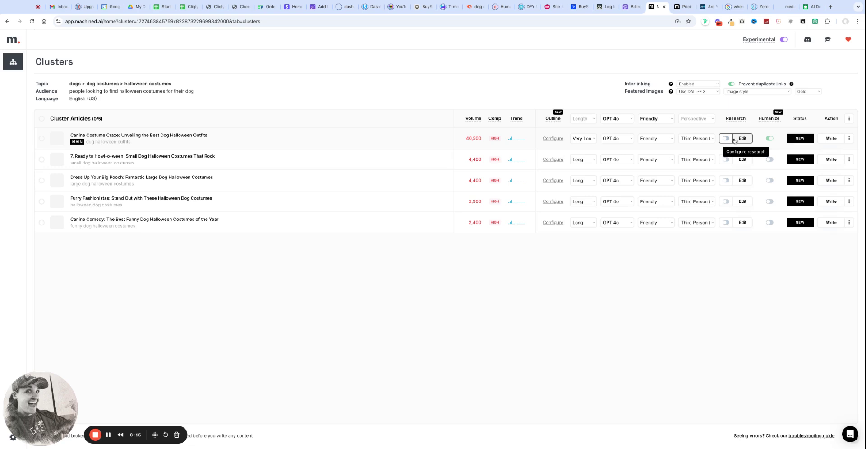
# - Turn on research for the main article and try semi-automatic research from chosen pages
pyautogui.click(726, 138)
pyautogui.click(743, 139)
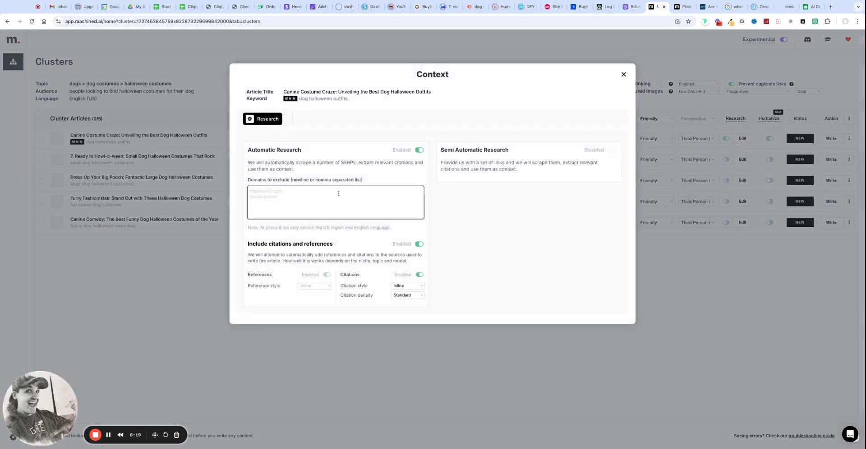
pyautogui.click(612, 150)
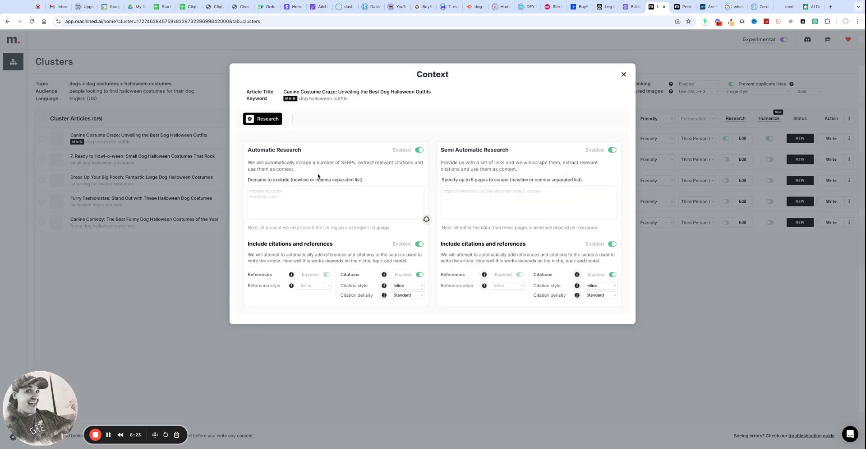
pyautogui.click(625, 75)
# - Keep Humanize on with research off for the main article and send it to be written
pyautogui.click(770, 139)
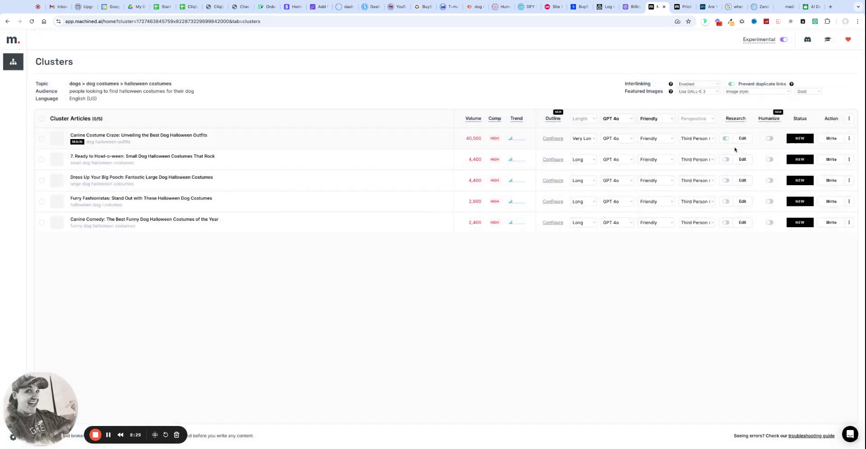
pyautogui.click(770, 138)
pyautogui.click(726, 138)
pyautogui.click(833, 141)
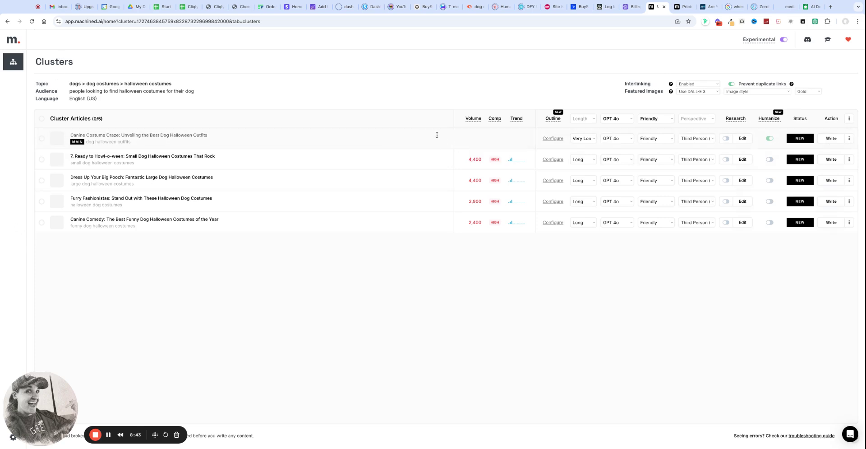
pyautogui.click(14, 64)
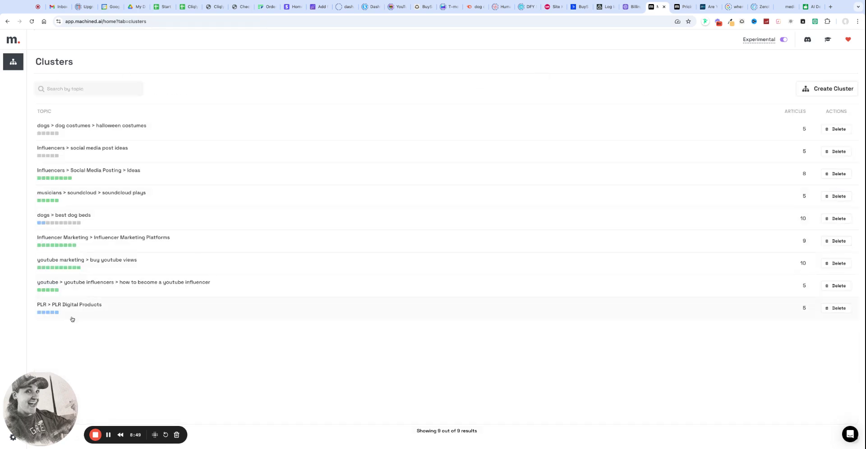
pyautogui.click(799, 288)
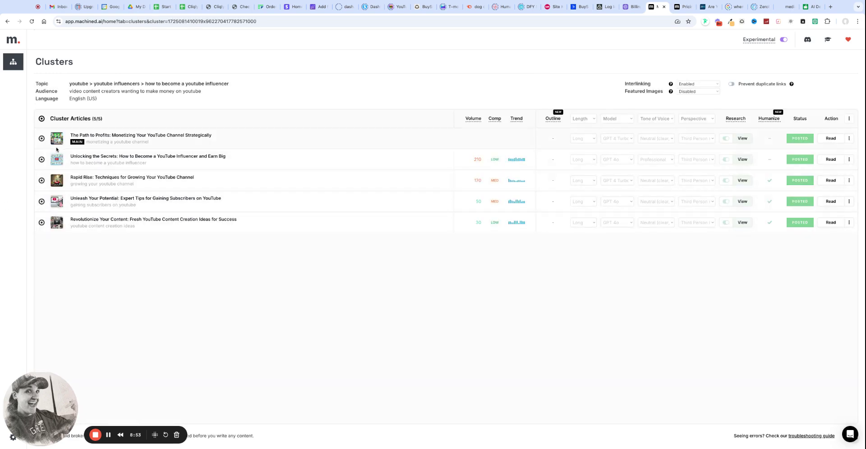
pyautogui.click(17, 66)
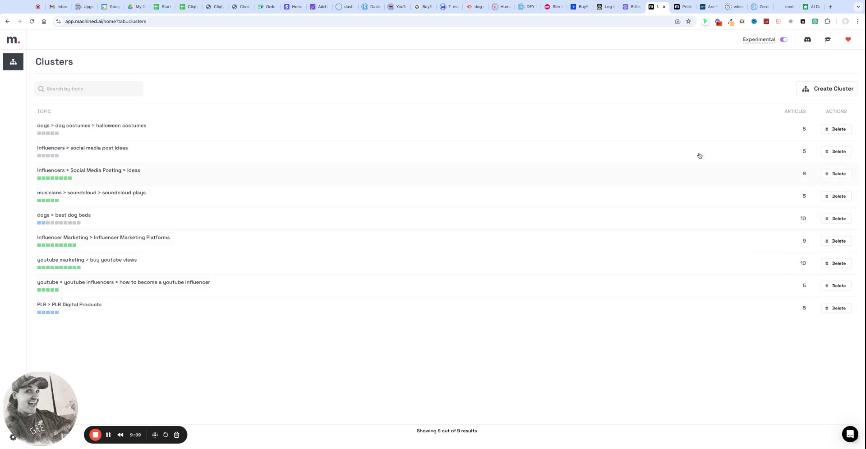
pyautogui.click(633, 7)
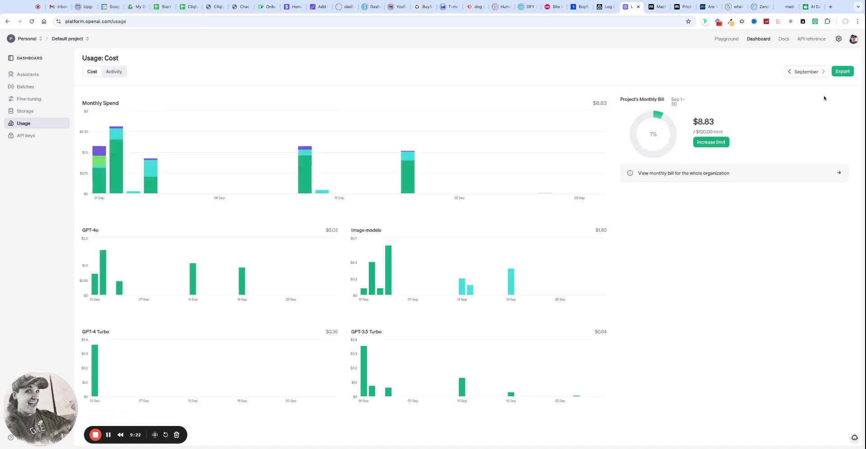
pyautogui.click(790, 71)
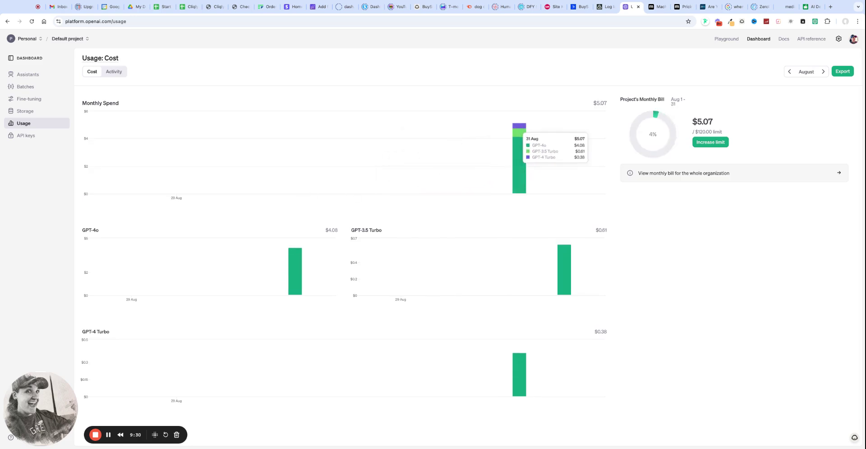
pyautogui.click(825, 72)
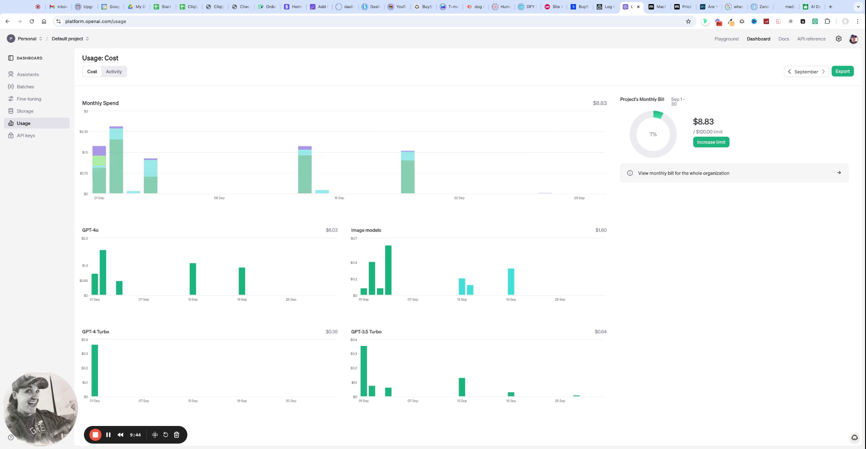
pyautogui.click(658, 7)
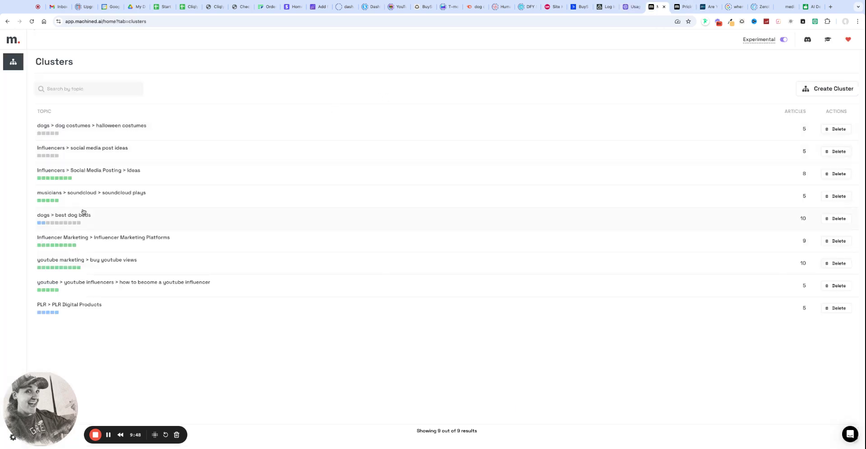
# - Glance at Influencer Marketing Platforms, then open PLR Digital Products and show its bulk article actions
pyautogui.click(118, 236)
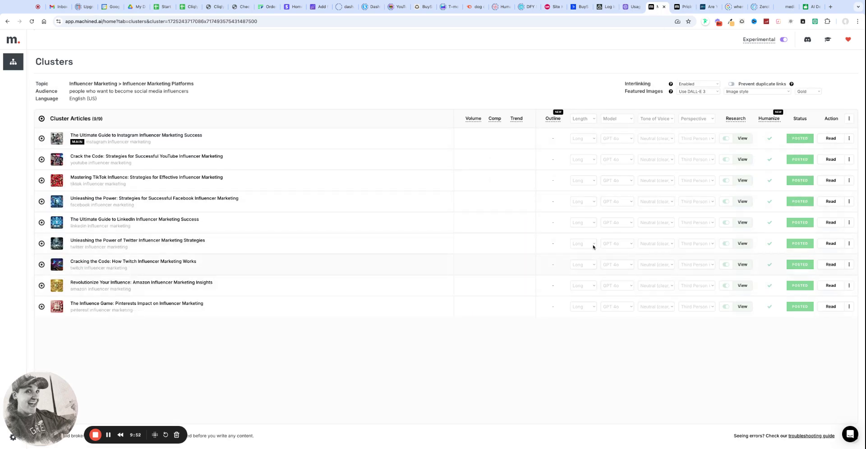
pyautogui.click(13, 60)
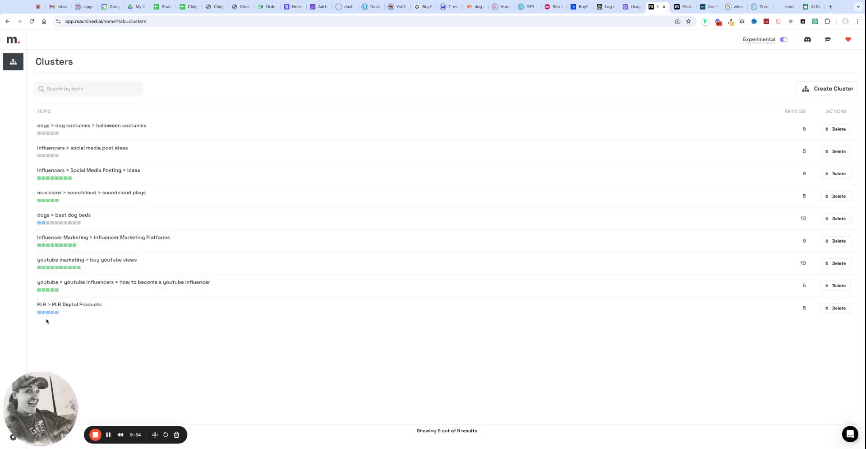
pyautogui.click(55, 305)
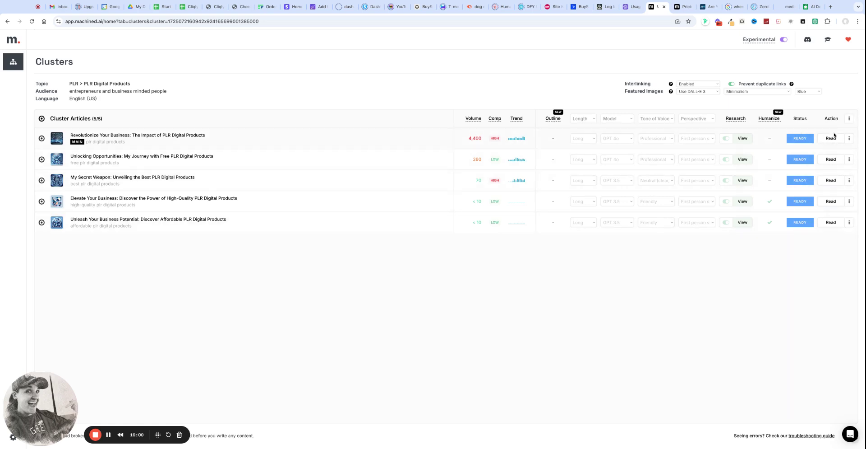
pyautogui.click(849, 119)
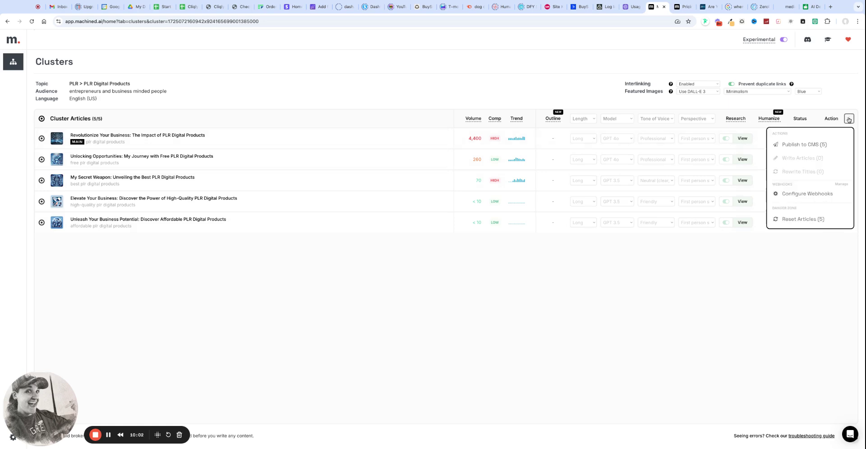
pyautogui.click(793, 146)
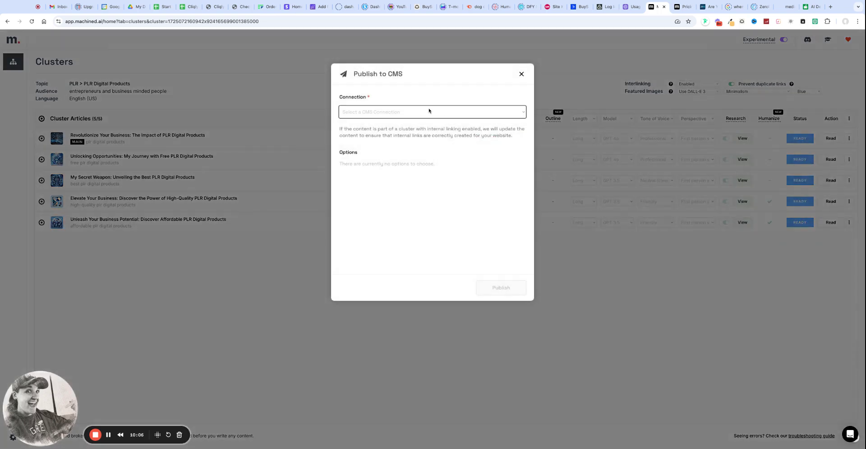
pyautogui.click(391, 112)
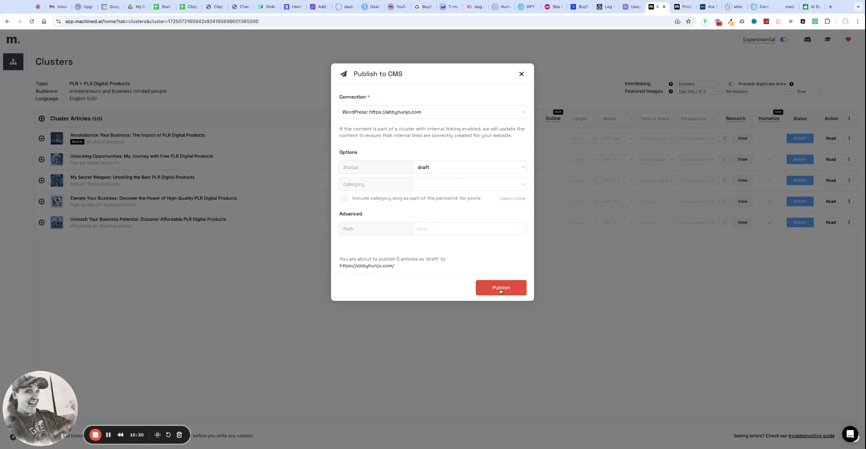
pyautogui.click(522, 73)
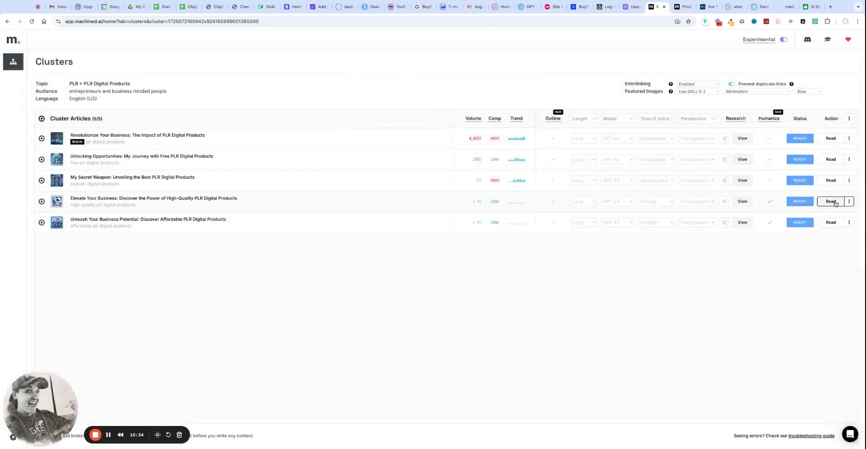
pyautogui.click(833, 201)
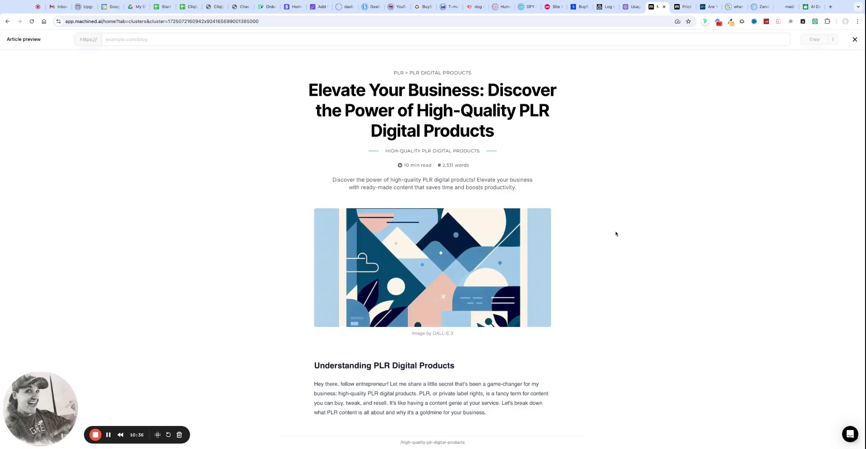
pyautogui.scroll(-20, 616, 233)
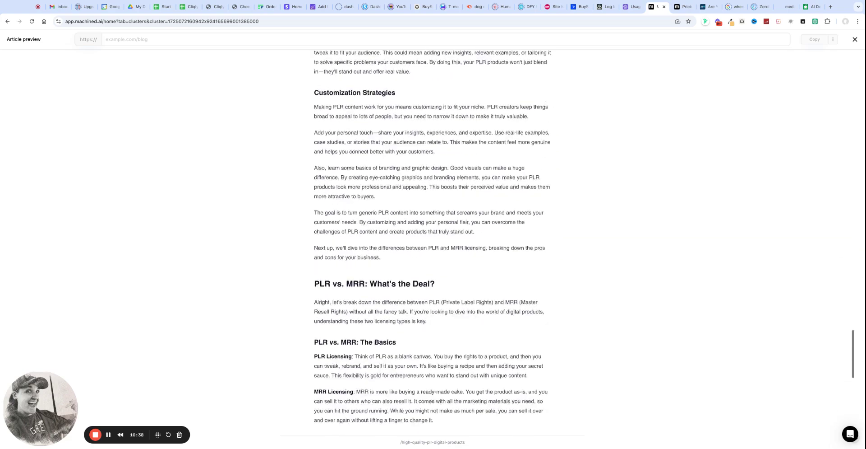
pyautogui.scroll(-8, 616, 232)
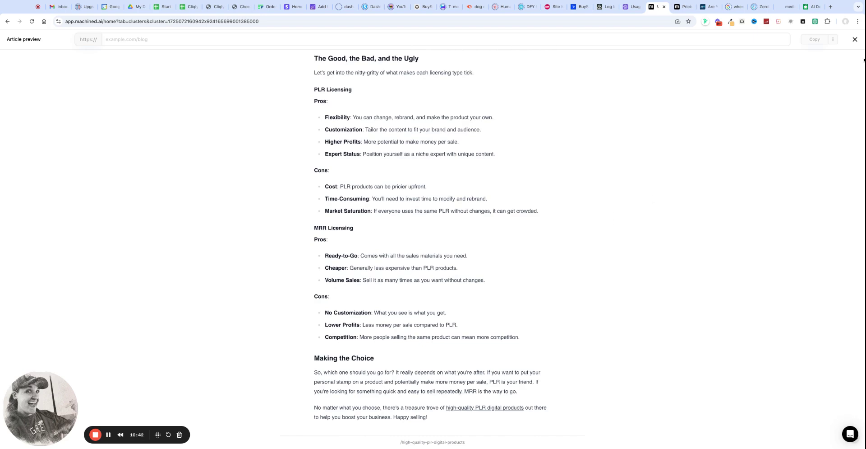
pyautogui.click(856, 39)
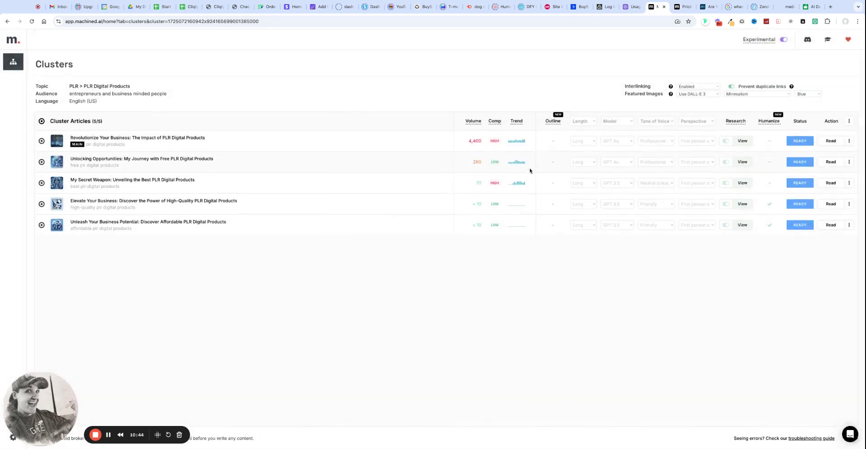
# - Scroll through the PLR cluster, then return to the list of nine clusters
pyautogui.scroll(-1, 530, 171)
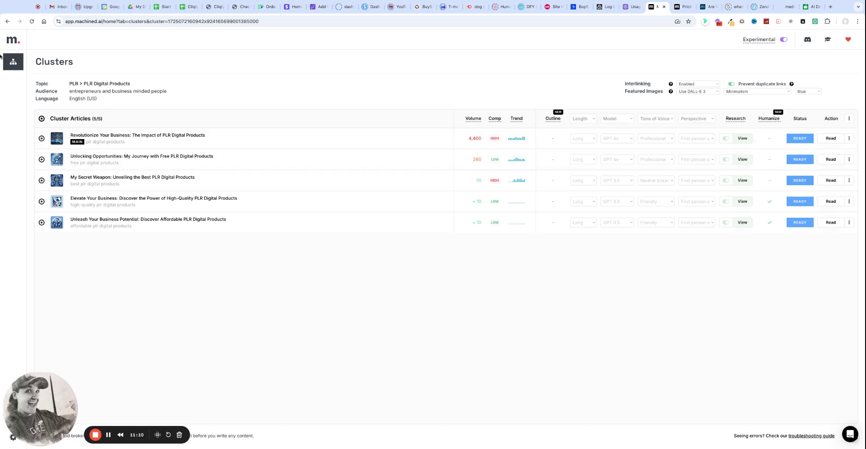
pyautogui.click(22, 64)
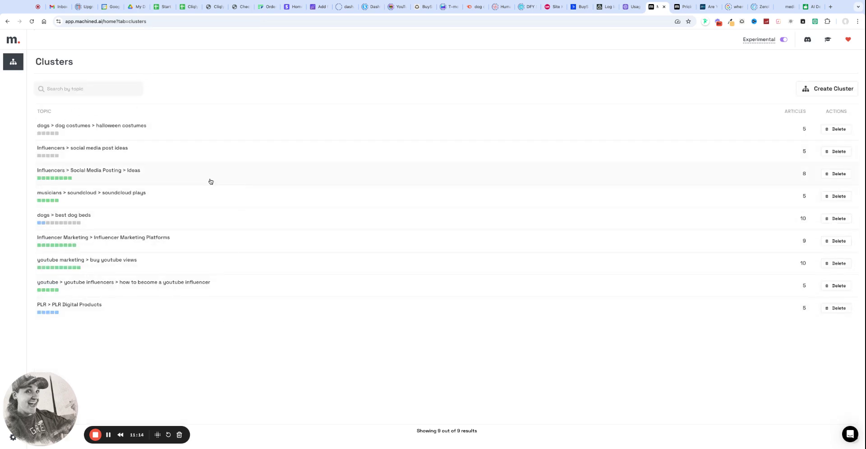
# - Show the Site Kit 28-day search traffic and read the 717-impression chart
pyautogui.click(554, 6)
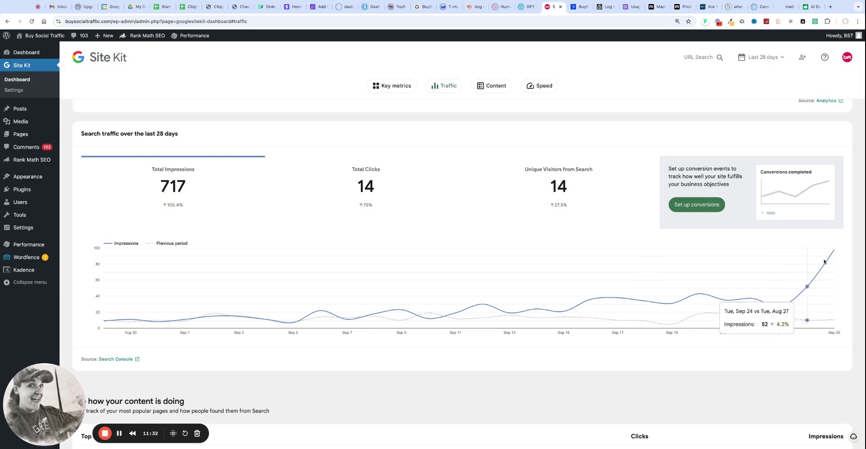
pyautogui.moveTo(833, 251)
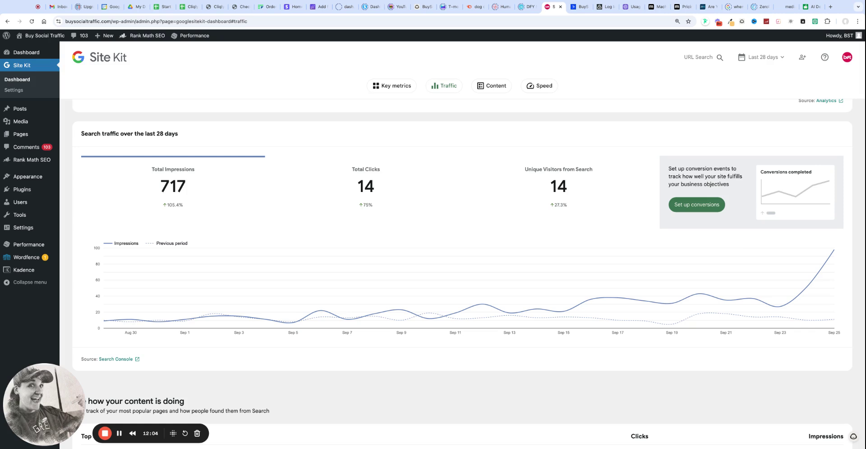
pyautogui.moveTo(705, 258)
# - Switch back to the machined.ai tab showing the nine keyword clusters
pyautogui.click(656, 7)
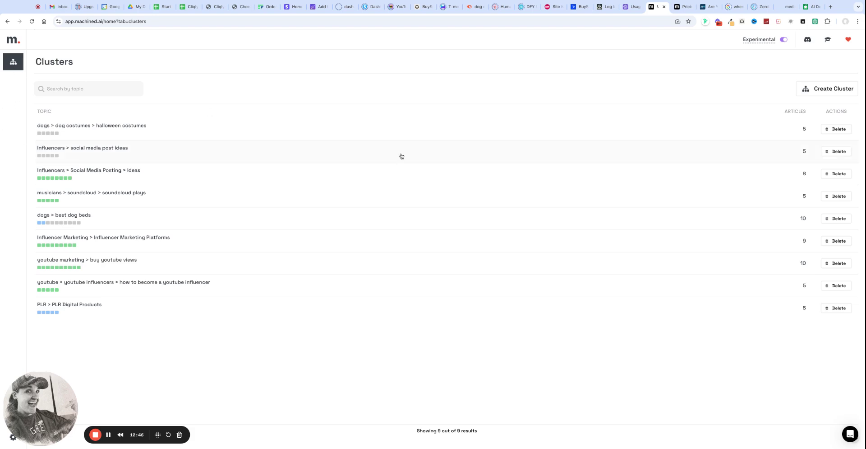
# - Start a cluster 'dogs > senior dogs' for 'people looking for relief of pain for their dogs', English (US), Auto-Pilot
pyautogui.click(824, 94)
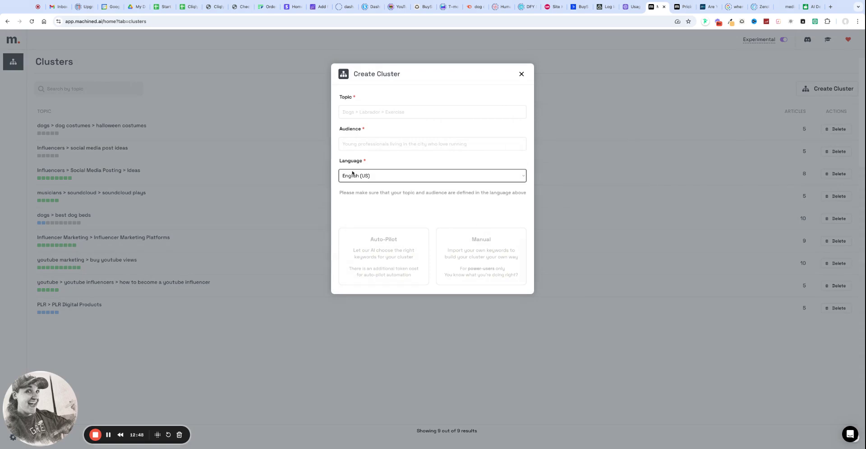
pyautogui.click(355, 109)
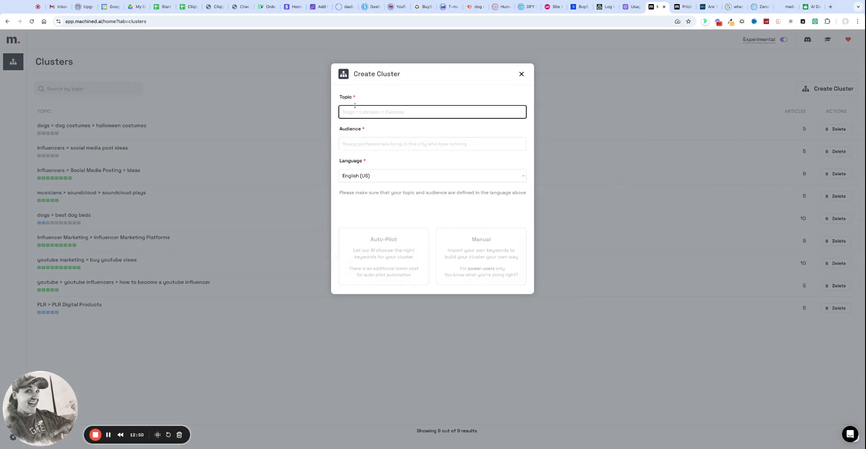
pyautogui.write('dogs > senior dogs')
pyautogui.press('Tab')
pyautogui.write('people looking for relief of the')
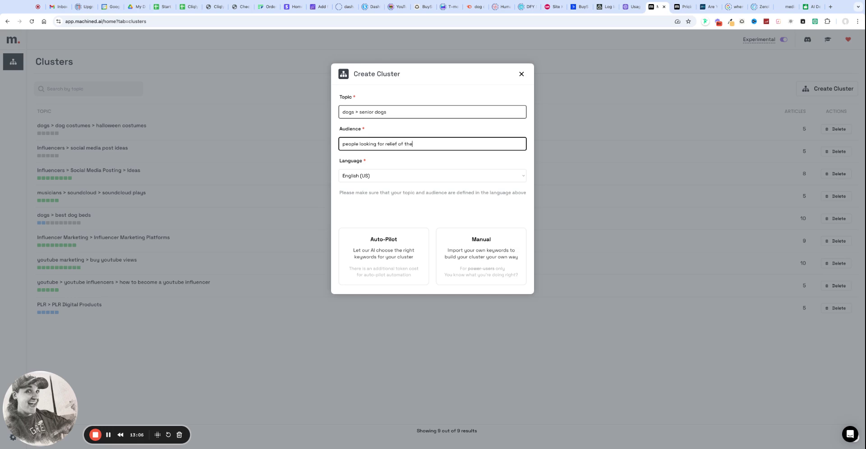
pyautogui.write('ir sen')
pyautogui.press('BackSpace')
pyautogui.press('BackSpace')
pyautogui.press('BackSpace')
pyautogui.press('BackSpace')
pyautogui.press('BackSpace')
pyautogui.press('BackSpace')
pyautogui.press('BackSpace')
pyautogui.write('pain for their dogs')
pyautogui.click(367, 176)
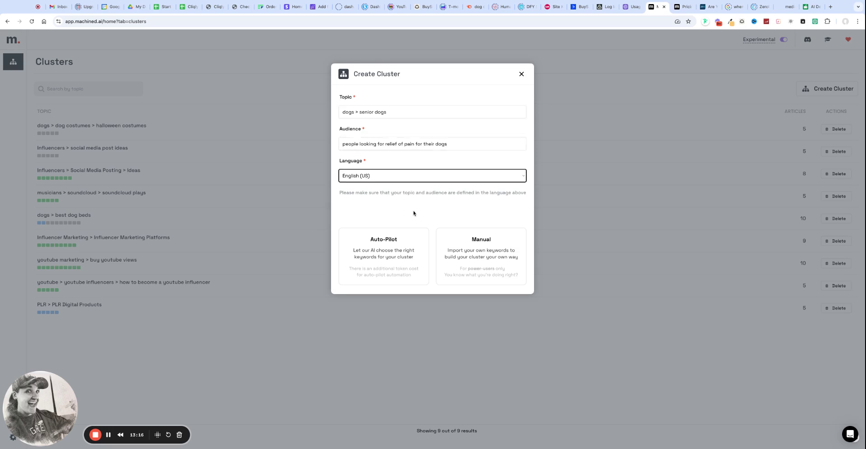
pyautogui.click(399, 253)
# - Try the Manual keyword-entry option, then close the Create Cluster dialog without creating it
pyautogui.click(487, 250)
pyautogui.click(352, 177)
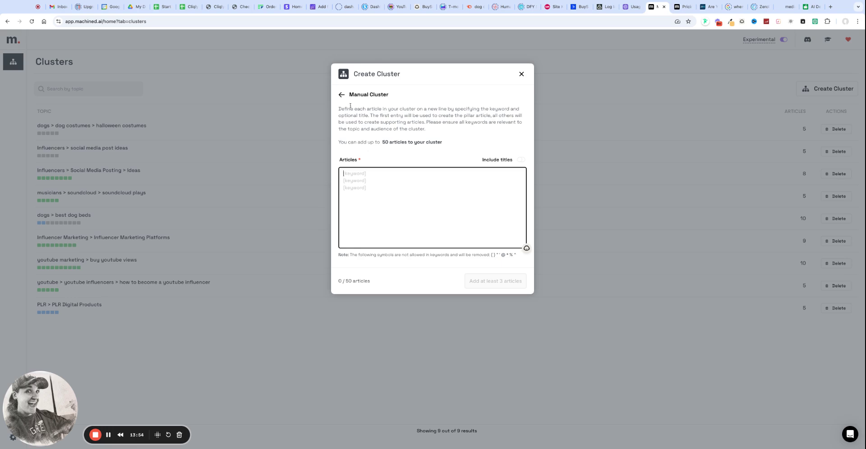
pyautogui.click(522, 73)
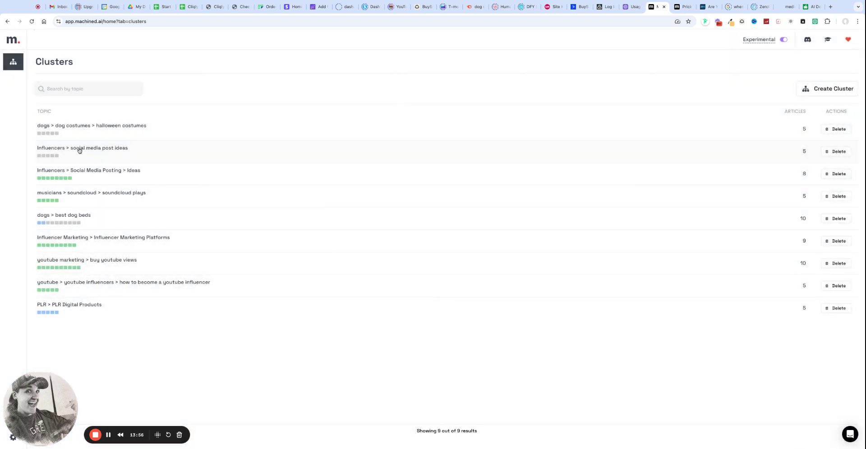
# - Open the Influencers > Social Media Posting > Ideas cluster with its eight posted articles
pyautogui.click(69, 171)
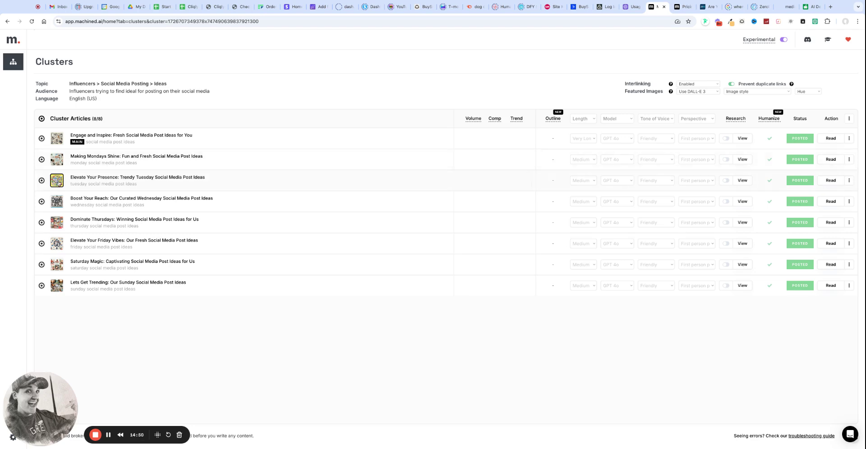
pyautogui.click(65, 182)
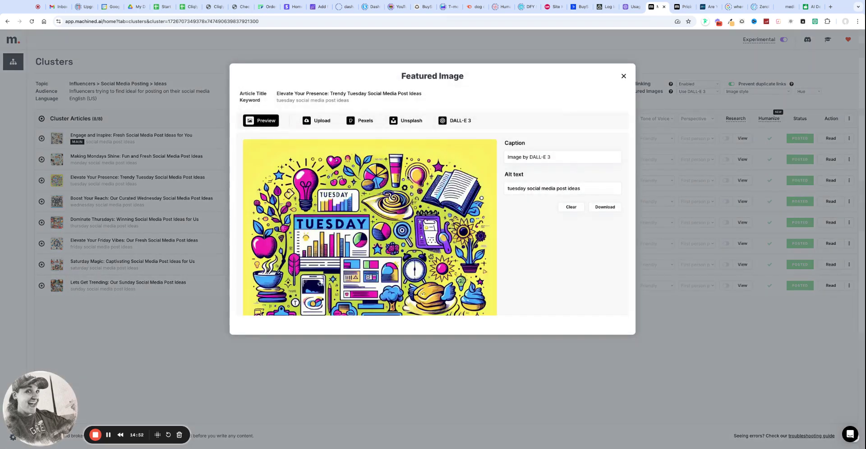
pyautogui.scroll(-3, 408, 177)
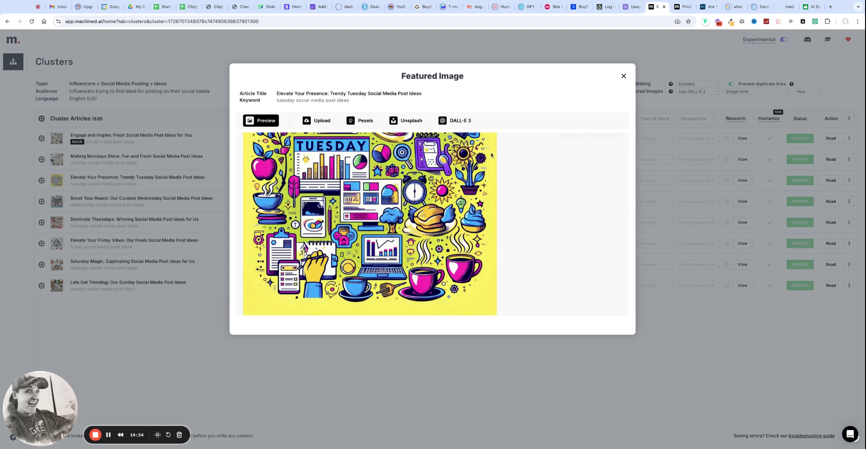
pyautogui.scroll(3, 496, 154)
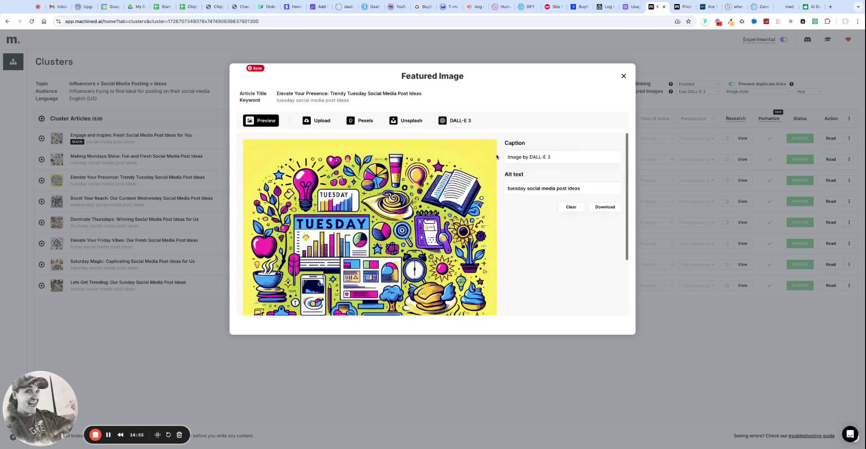
pyautogui.click(624, 75)
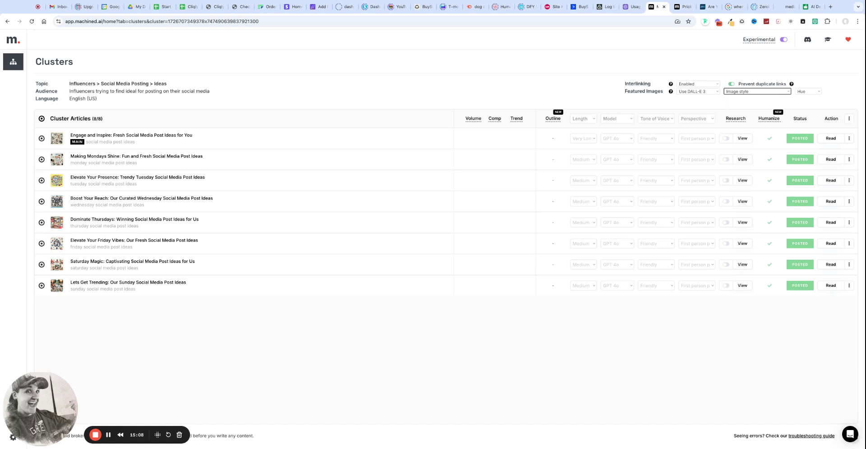
# - Set the featured image style to Futurism after briefly trying Glitch Art
pyautogui.click(741, 243)
pyautogui.click(808, 92)
pyautogui.click(282, 83)
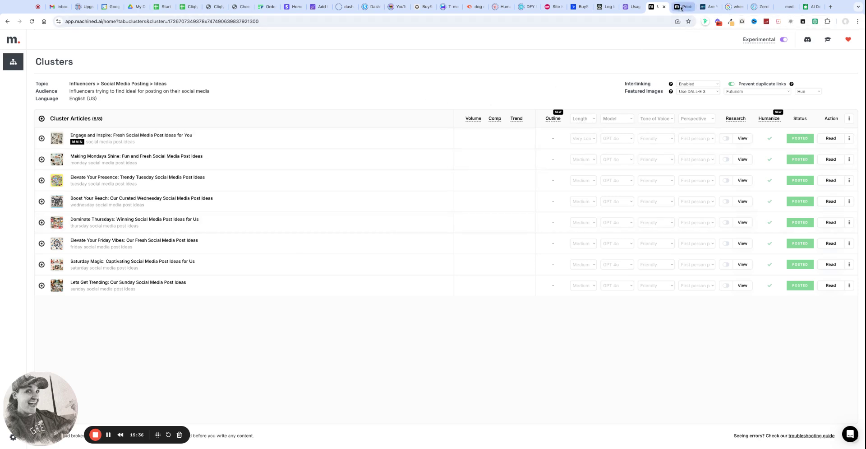
# - Review the $8.83 September OpenAI API spend by day, then return to the Site Kit traffic report
pyautogui.click(634, 7)
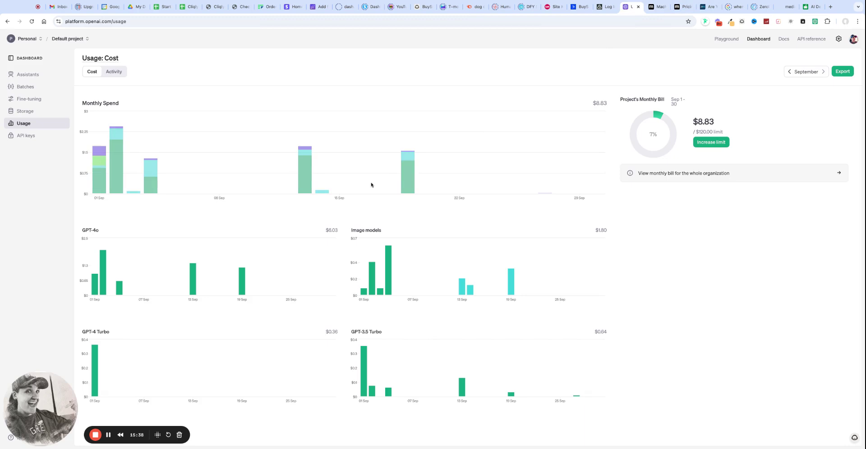
pyautogui.moveTo(405, 176)
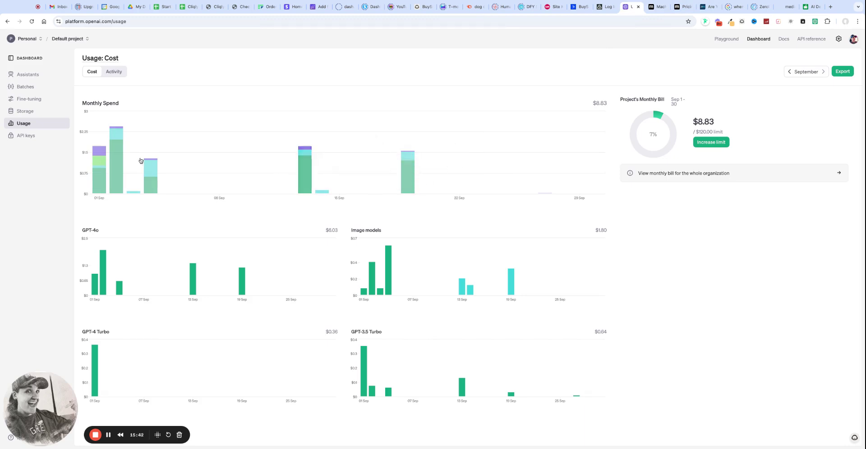
pyautogui.moveTo(116, 156)
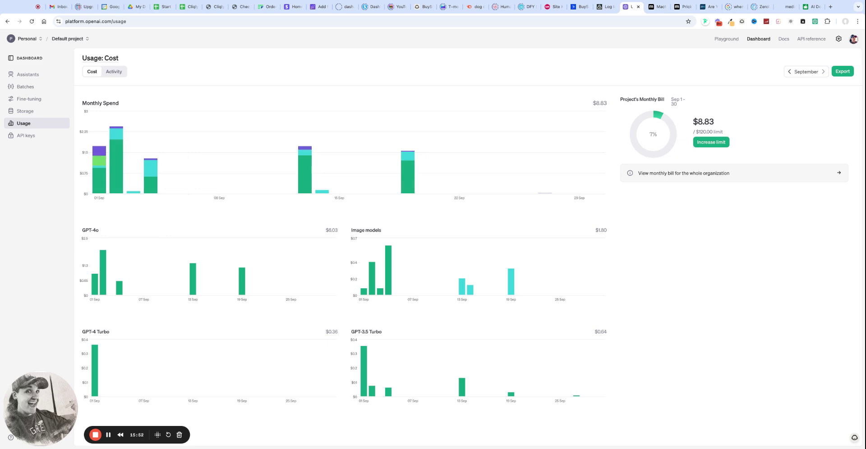
pyautogui.click(548, 7)
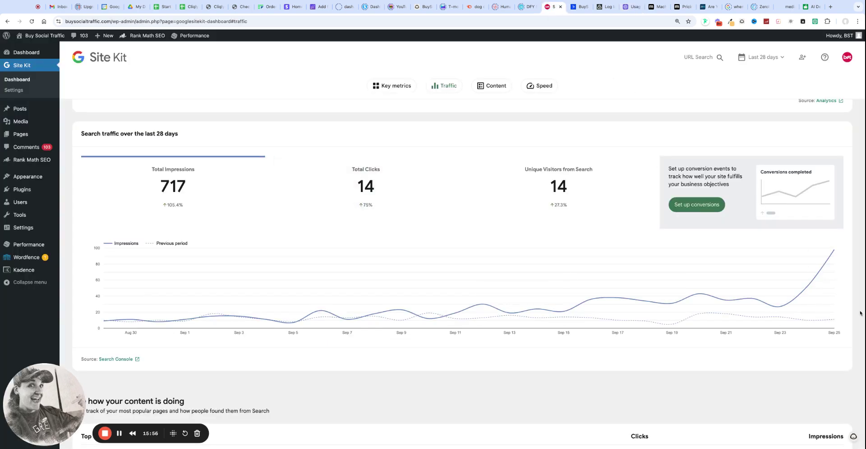
pyautogui.moveTo(834, 253)
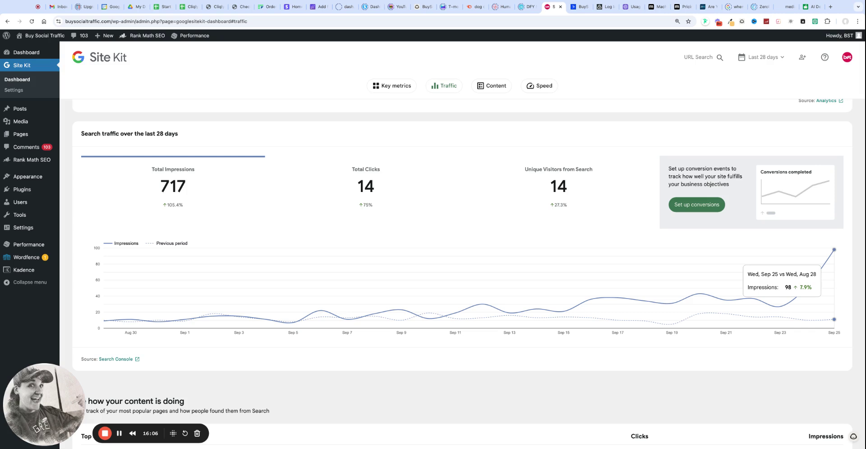
# - Pass through the Machined clusters page to the pricing page showing Free $0 and Unlimited $49/month
pyautogui.click(659, 8)
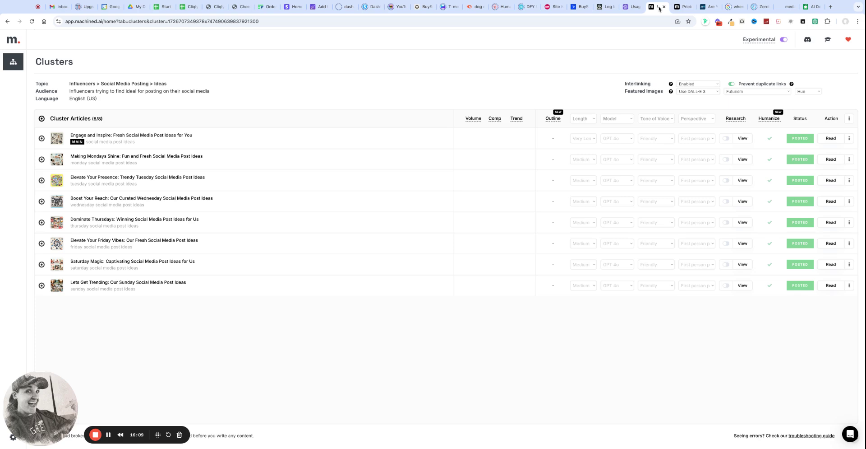
pyautogui.click(683, 7)
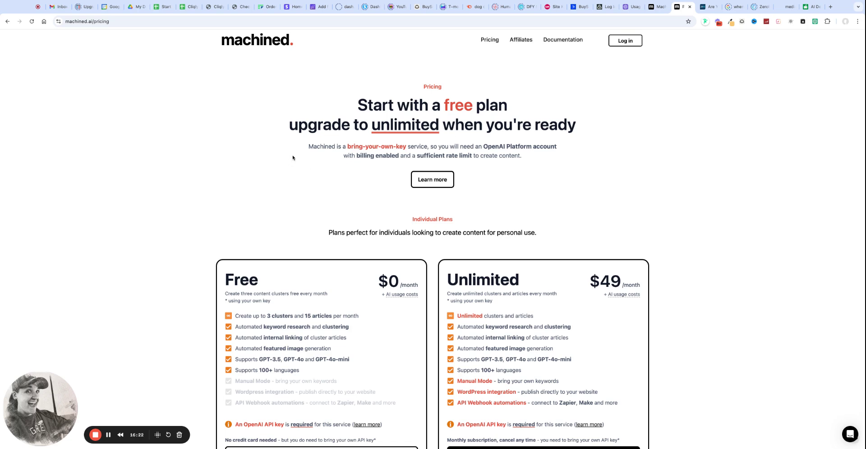
# - Browse the Start A Business - Tools & Resources Links sheet and its weekly training link
pyautogui.click(163, 6)
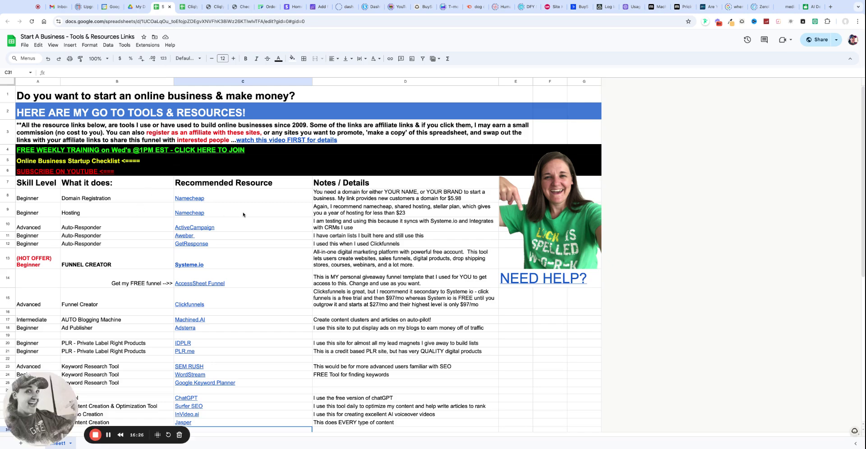
pyautogui.scroll(-5, 243, 214)
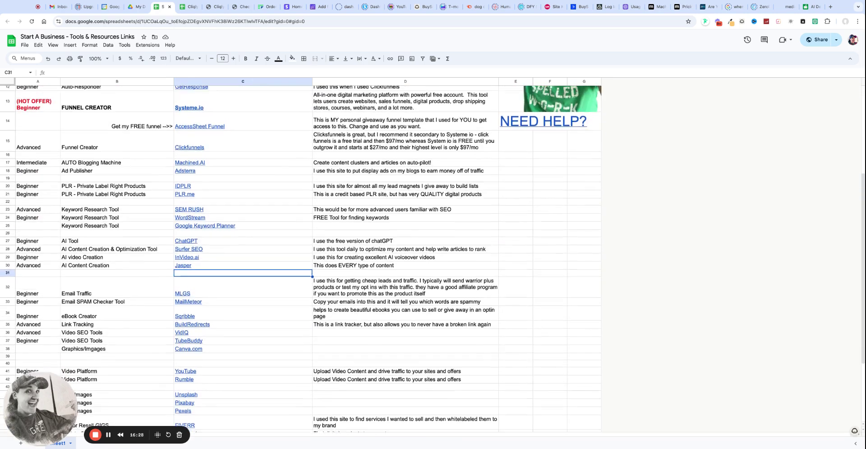
pyautogui.scroll(5, 243, 214)
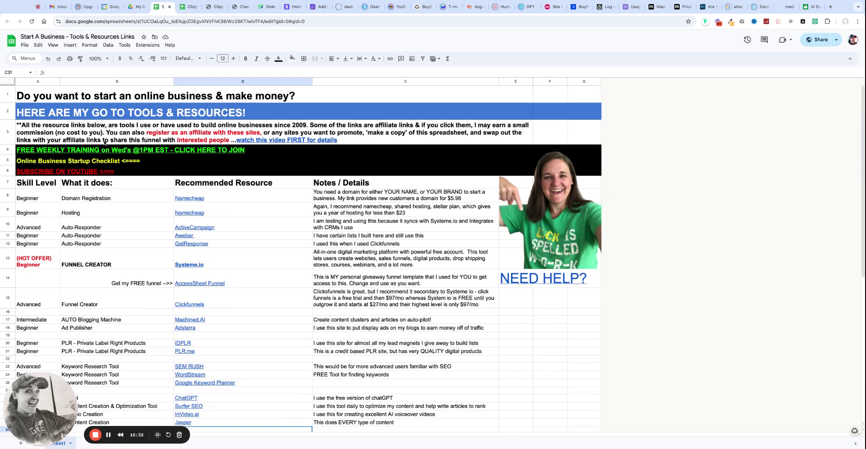
pyautogui.moveTo(57, 149)
# - Show the pricing page's Free plan (3 clusters, 15 articles) and Unlimited at $49/month
pyautogui.click(682, 6)
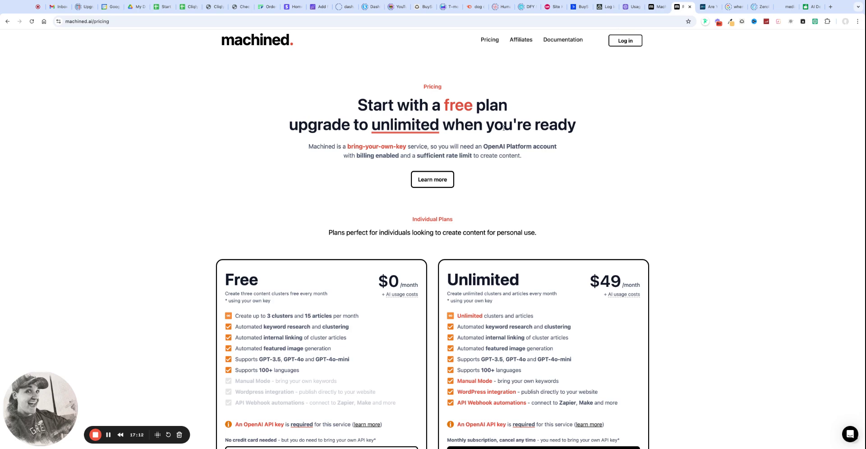
pyautogui.scroll(-1, 291, 158)
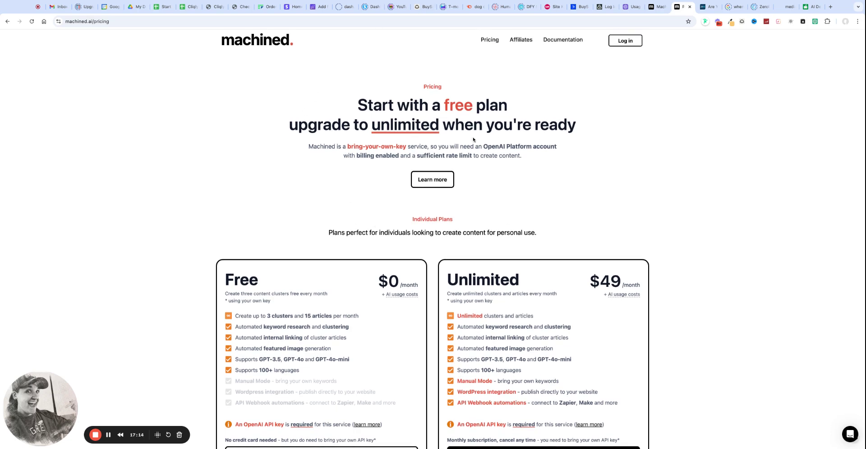